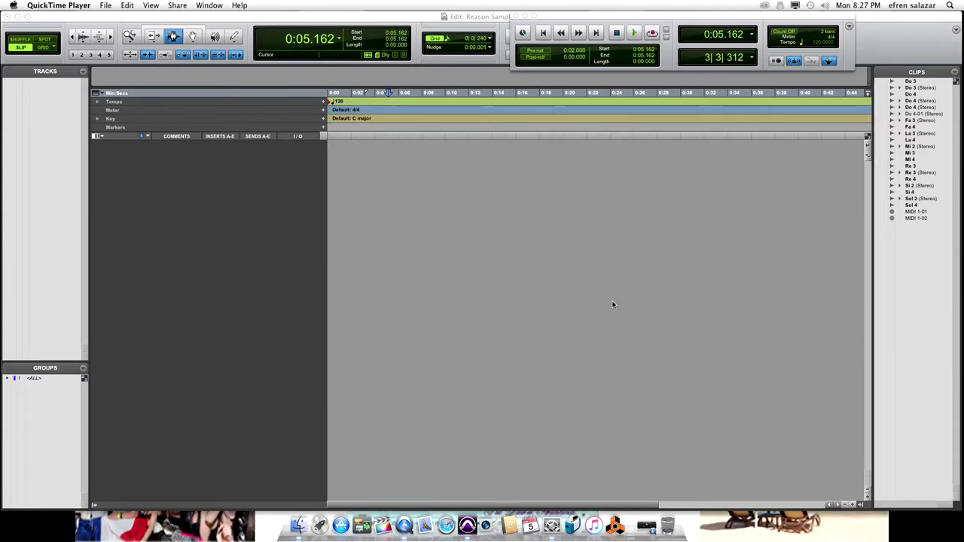
# Switch to Pro Tools and create one new stereo Instrument Track with a Ticks timebase
pyautogui.click(419, 17)
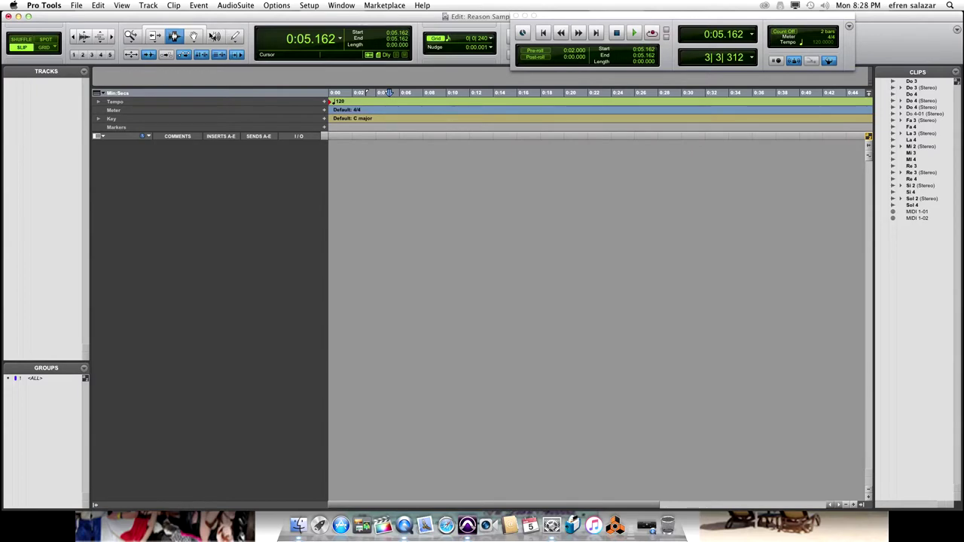
pyautogui.click(148, 6)
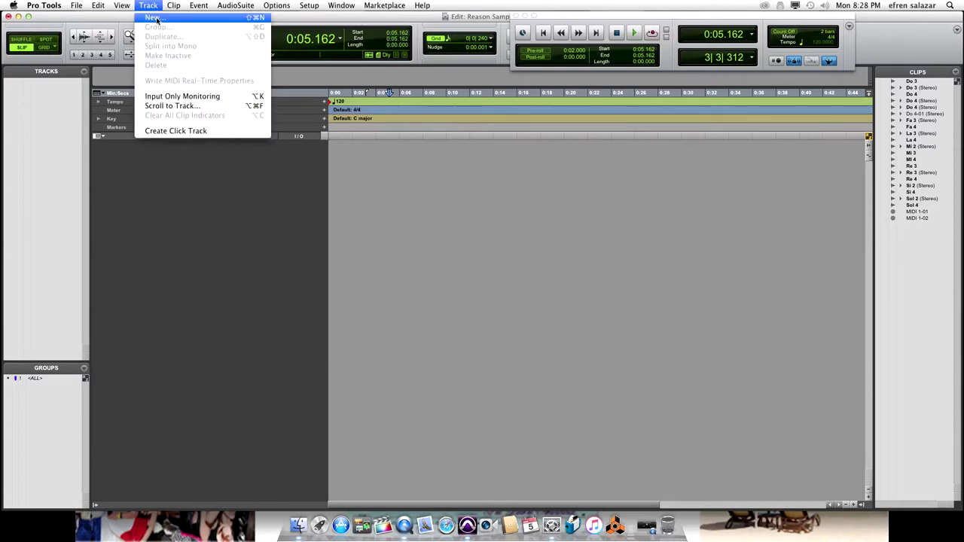
pyautogui.click(152, 17)
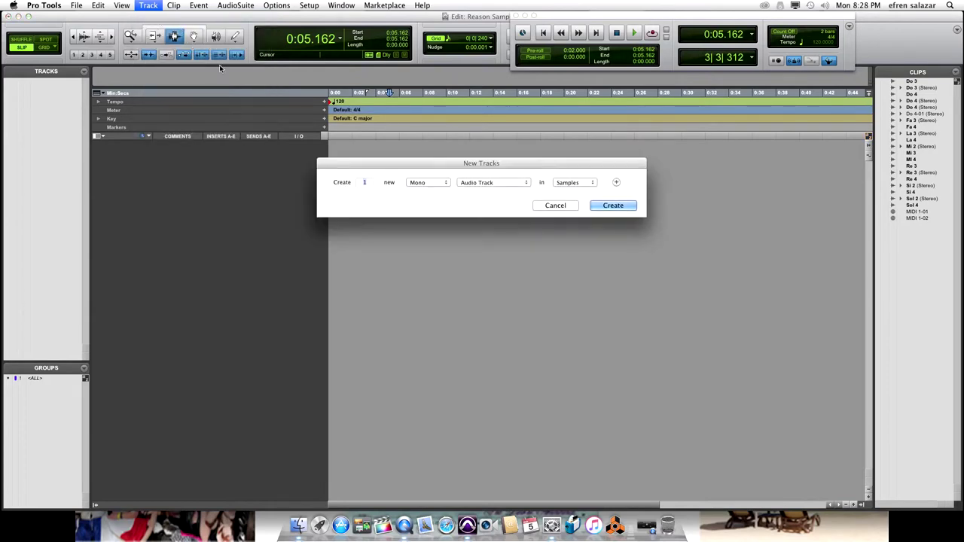
pyautogui.click(478, 183)
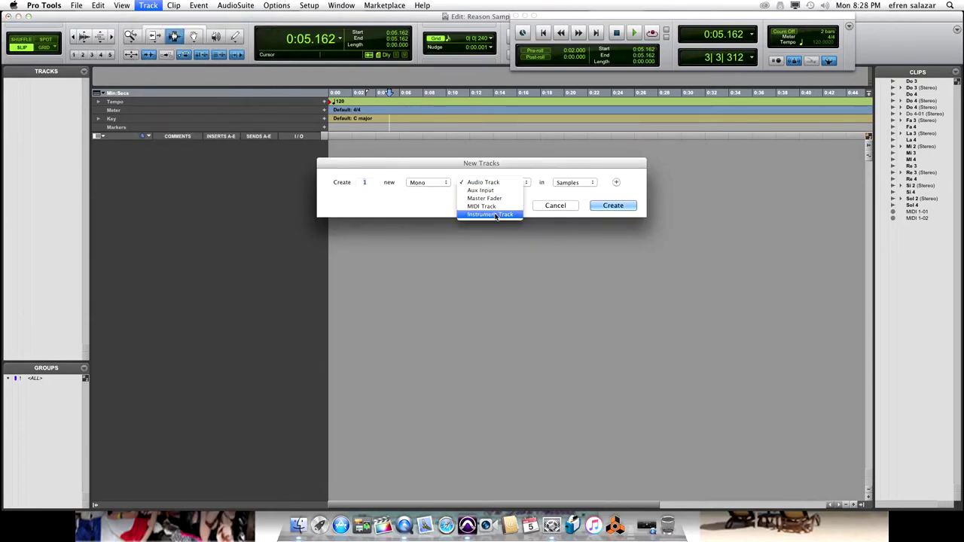
pyautogui.click(495, 214)
pyautogui.click(426, 182)
pyautogui.click(419, 190)
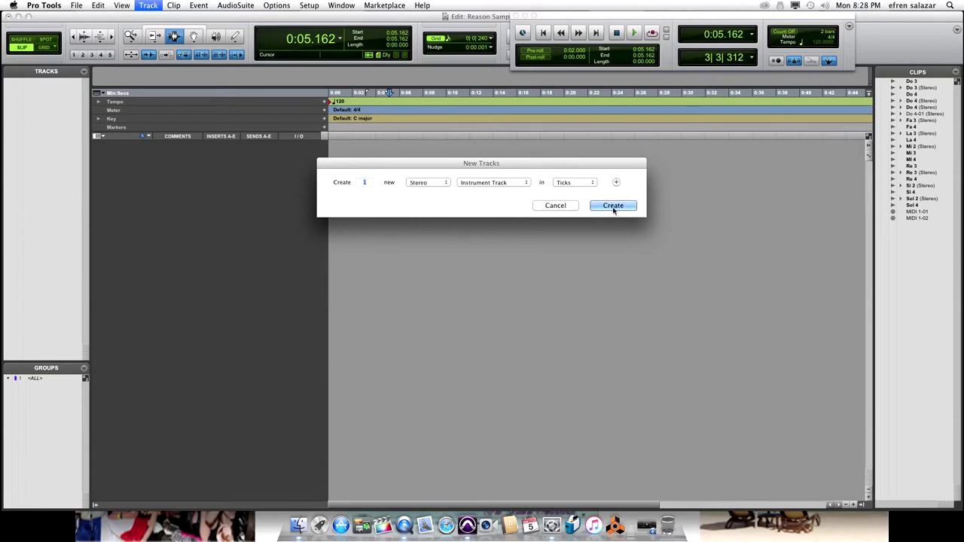
pyautogui.click(613, 207)
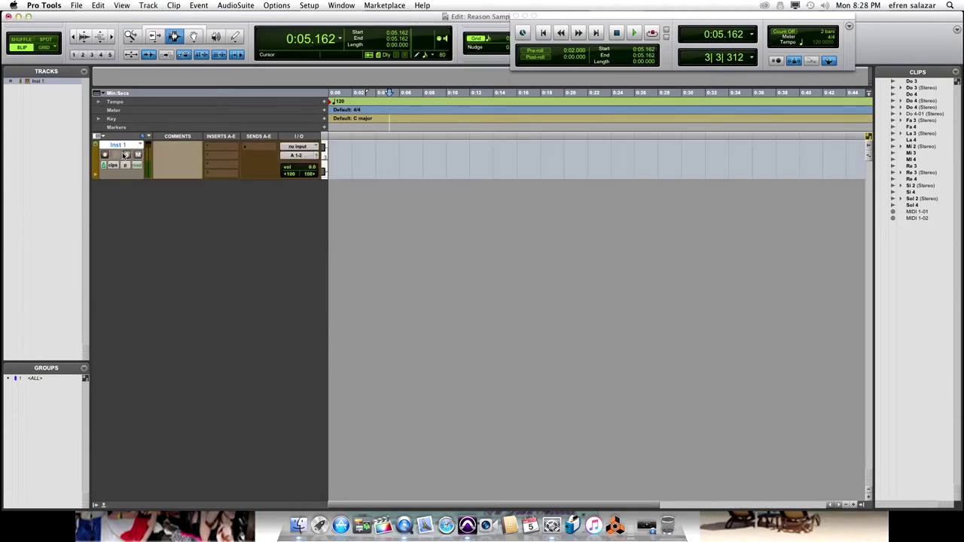
# Create one new MIDI Track with a Ticks timebase
pyautogui.click(148, 6)
pyautogui.click(155, 19)
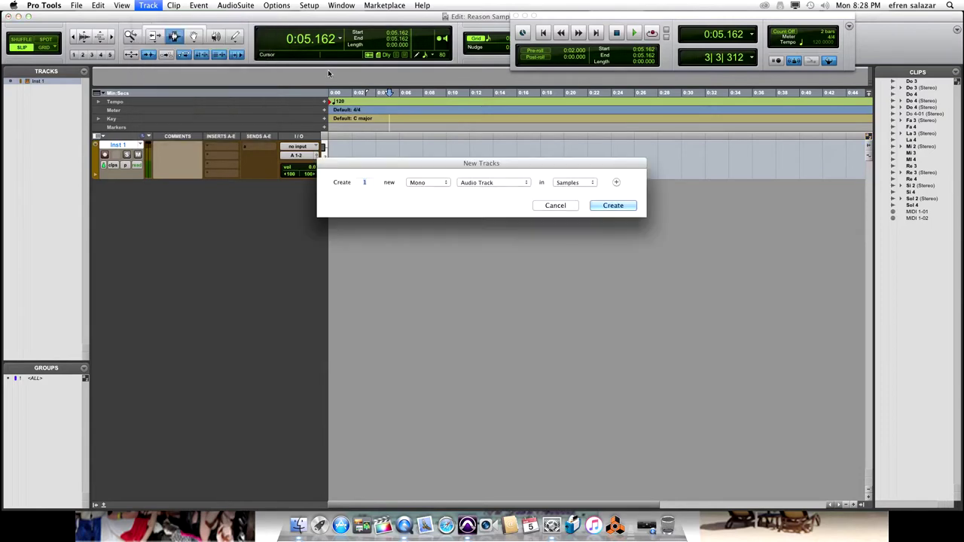
pyautogui.click(493, 182)
pyautogui.click(489, 205)
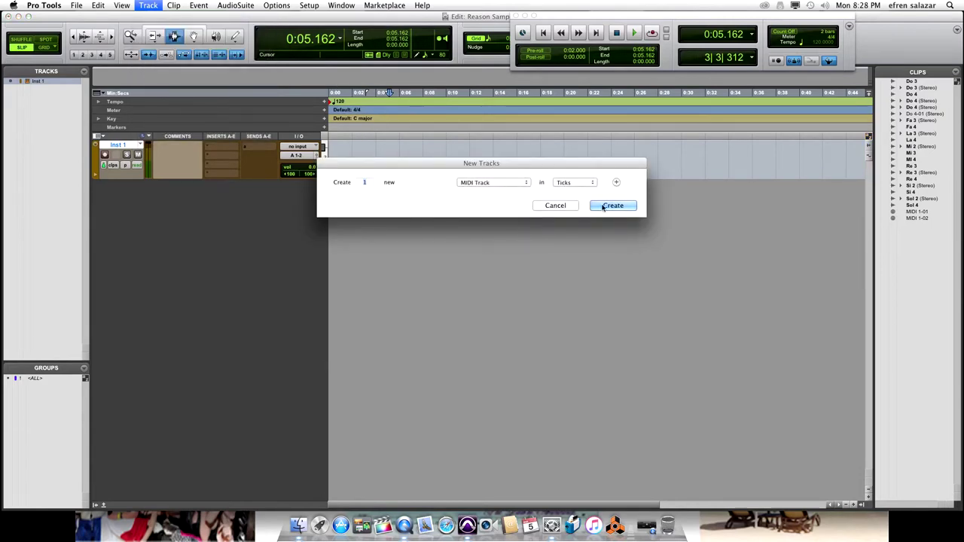
pyautogui.click(612, 205)
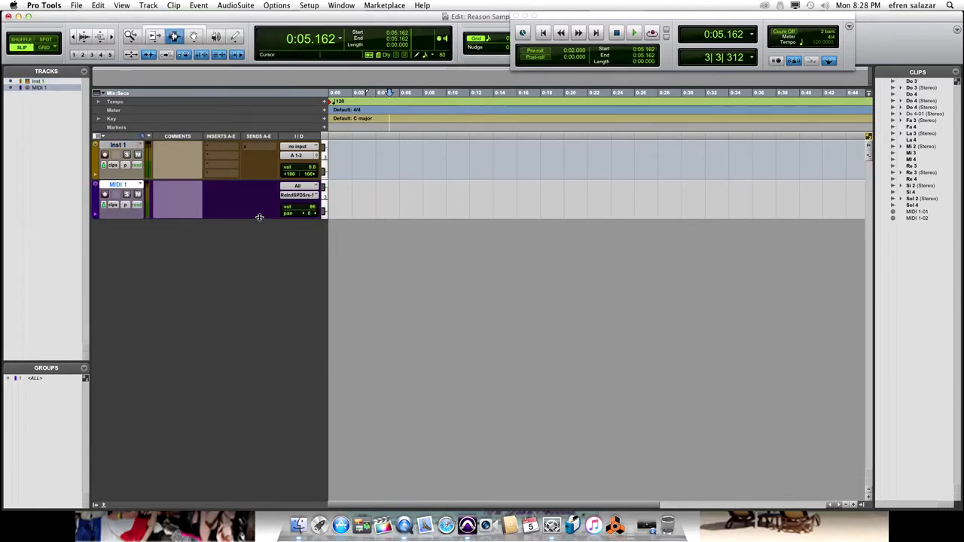
# Insert the multichannel Reason (stereo) instrument plug-in in the first insert slot of the Inst 1 track
pyautogui.click(119, 144)
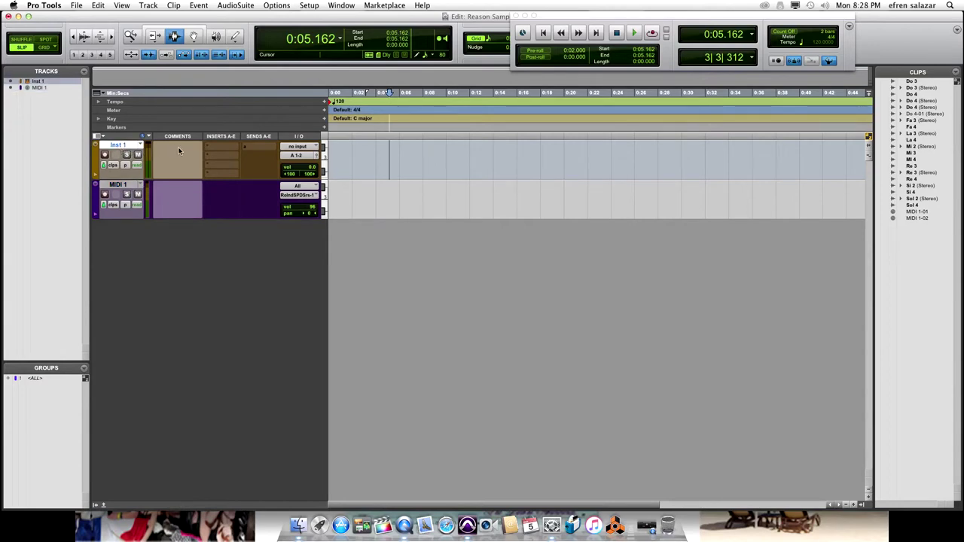
pyautogui.click(225, 144)
pyautogui.moveTo(222, 162)
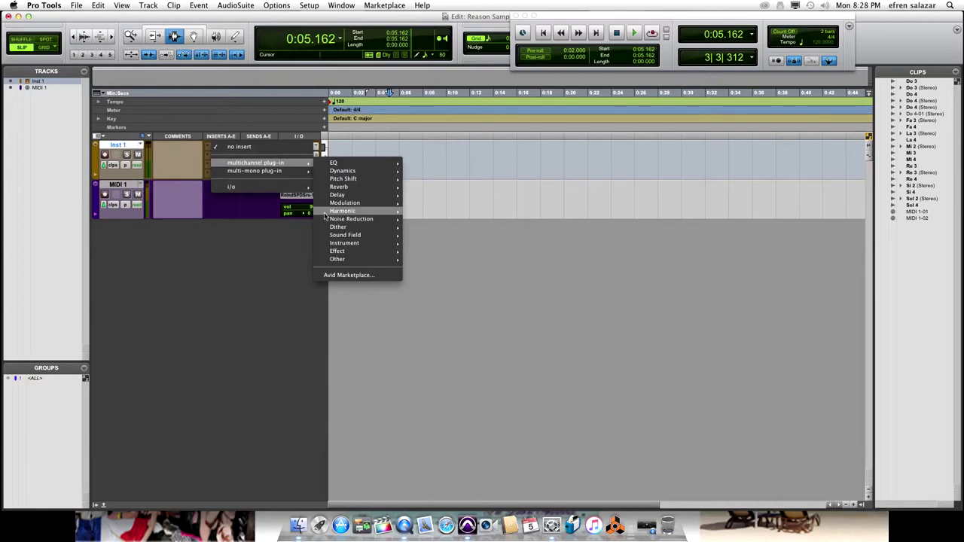
pyautogui.moveTo(349, 238)
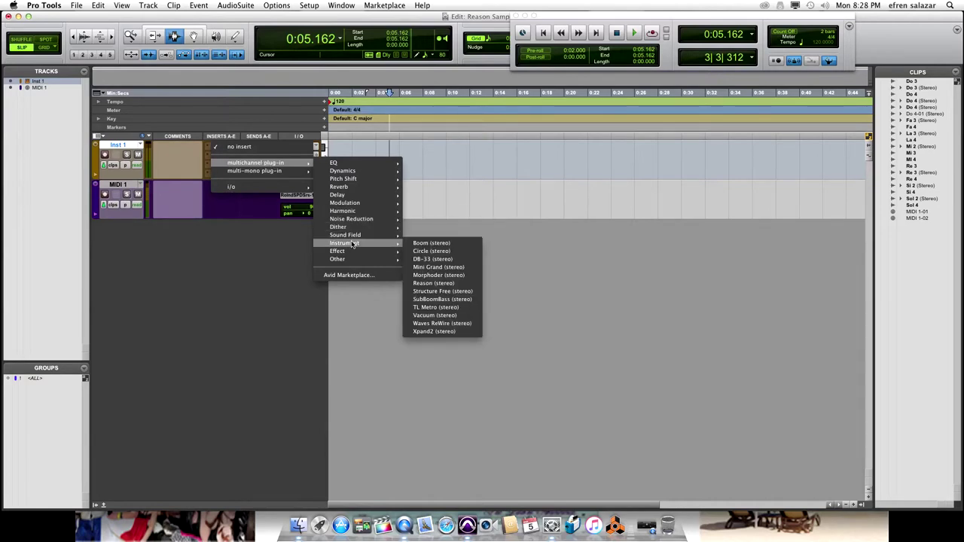
pyautogui.click(431, 283)
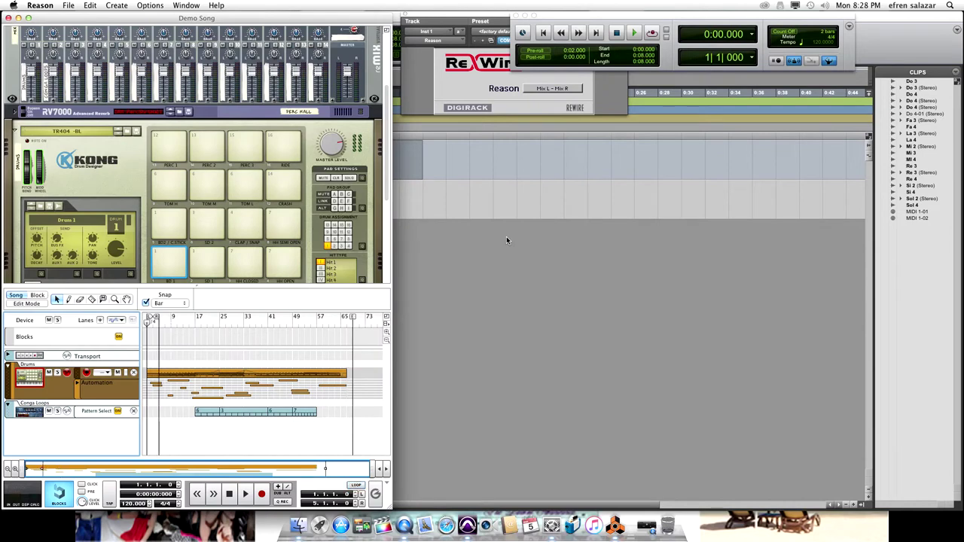
# Examine the Demo Song rack in Reason, auditioning several Kong drum pads and viewing the Dr. OctoRex device
pyautogui.moveTo(267, 19); pyautogui.dragTo(477, 17)
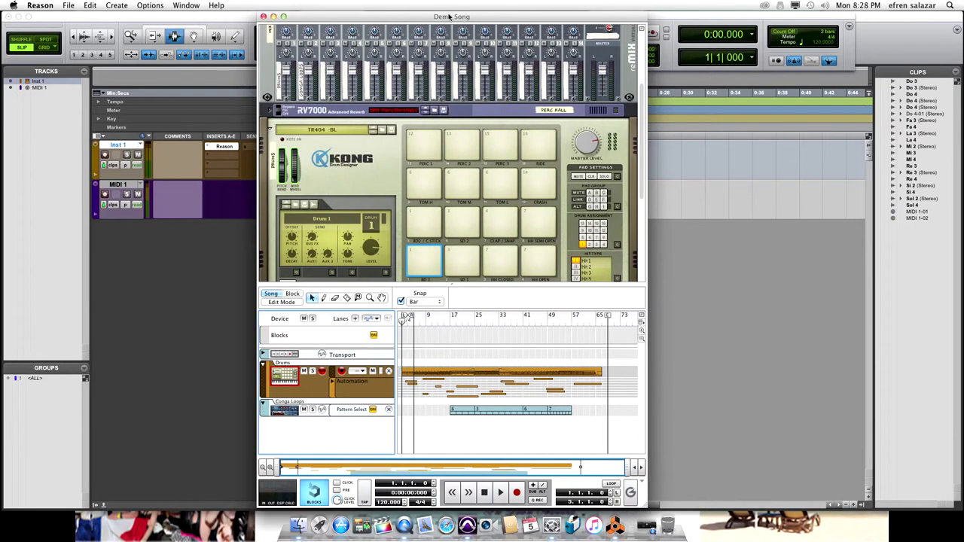
pyautogui.click(423, 182)
pyautogui.click(461, 184)
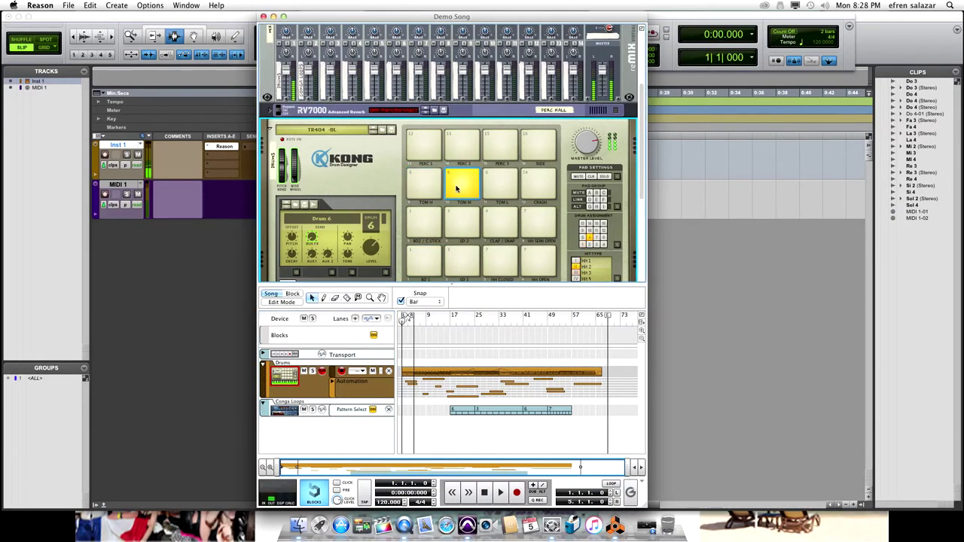
pyautogui.click(425, 225)
pyautogui.click(424, 262)
pyautogui.scroll(-5, 424, 226)
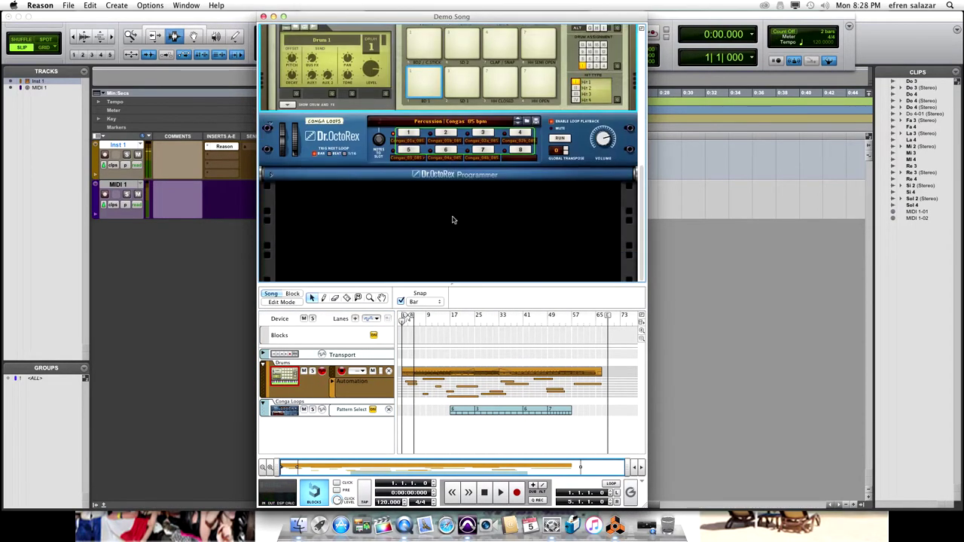
pyautogui.scroll(2, 424, 174)
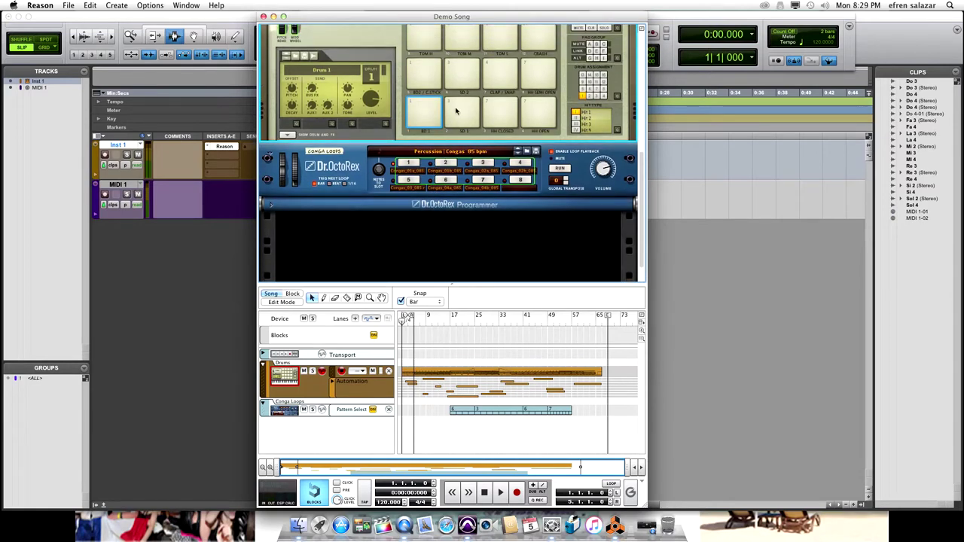
pyautogui.scroll(3, 460, 117)
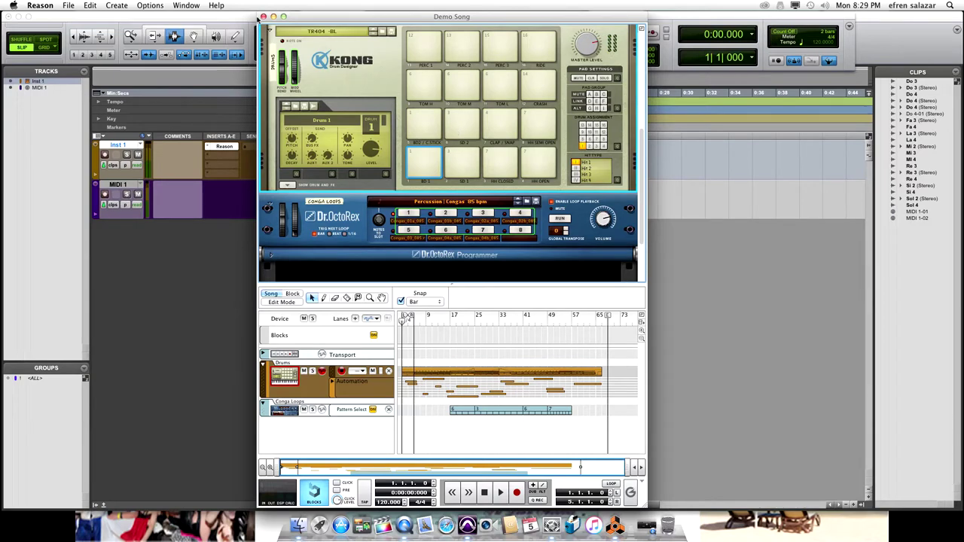
# Create a new empty Reason song and close the Demo Song
pyautogui.click(69, 8)
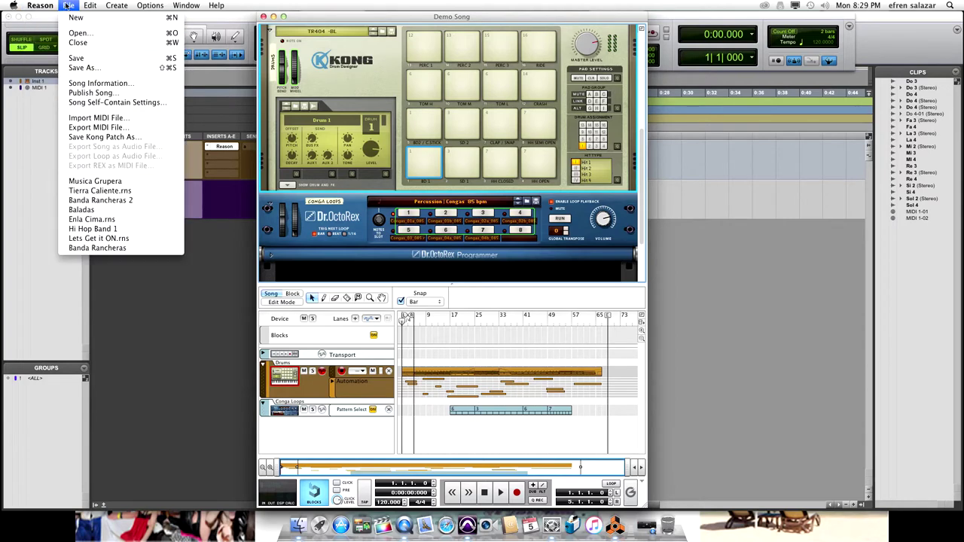
pyautogui.click(76, 18)
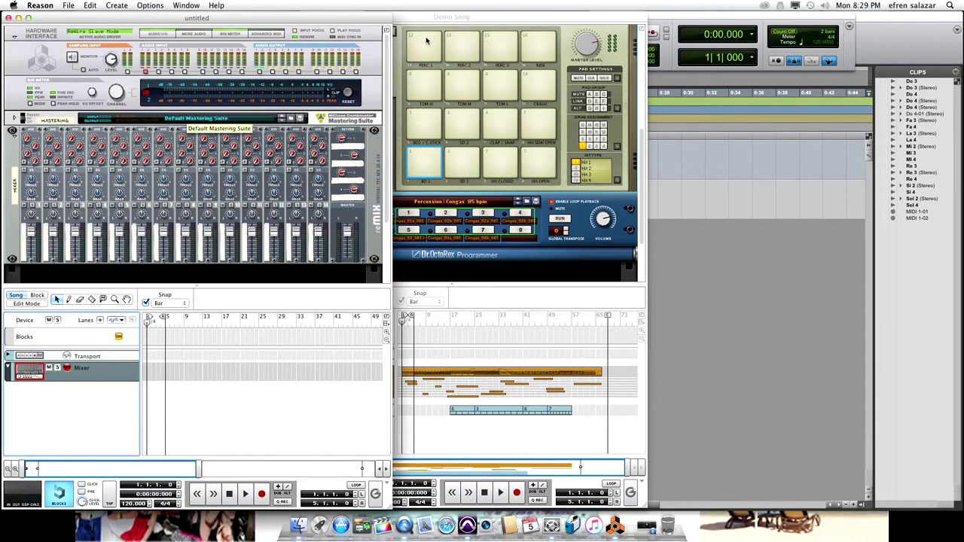
pyautogui.moveTo(434, 18); pyautogui.dragTo(493, 21)
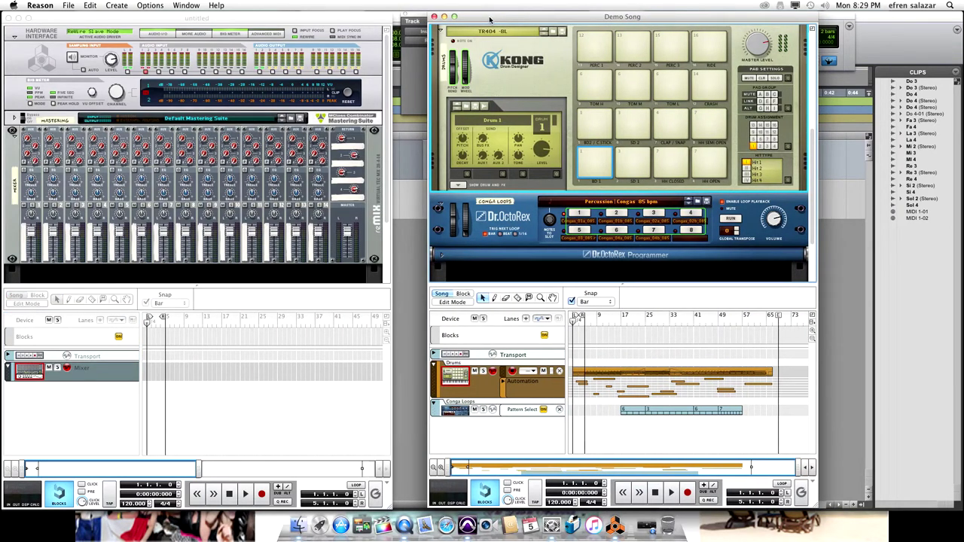
pyautogui.moveTo(490, 19); pyautogui.dragTo(490, 19)
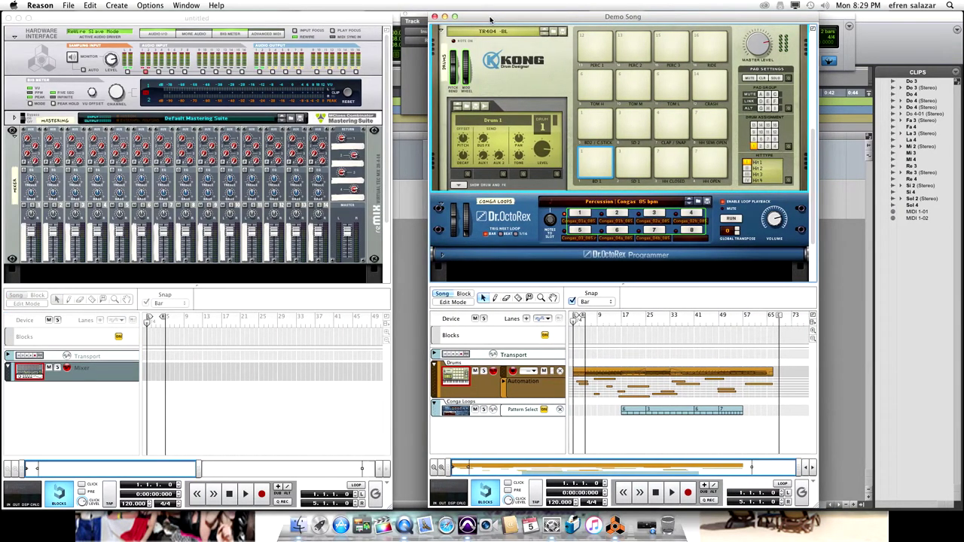
pyautogui.click(434, 17)
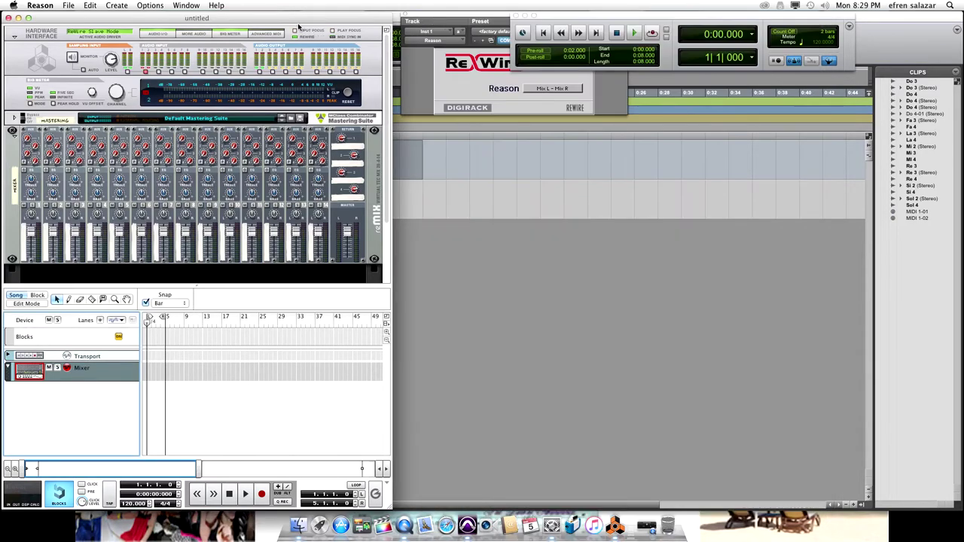
# Add a Kong Drum Designer to the empty rack space below the mixer in the untitled song
pyautogui.moveTo(320, 20); pyautogui.dragTo(550, 19)
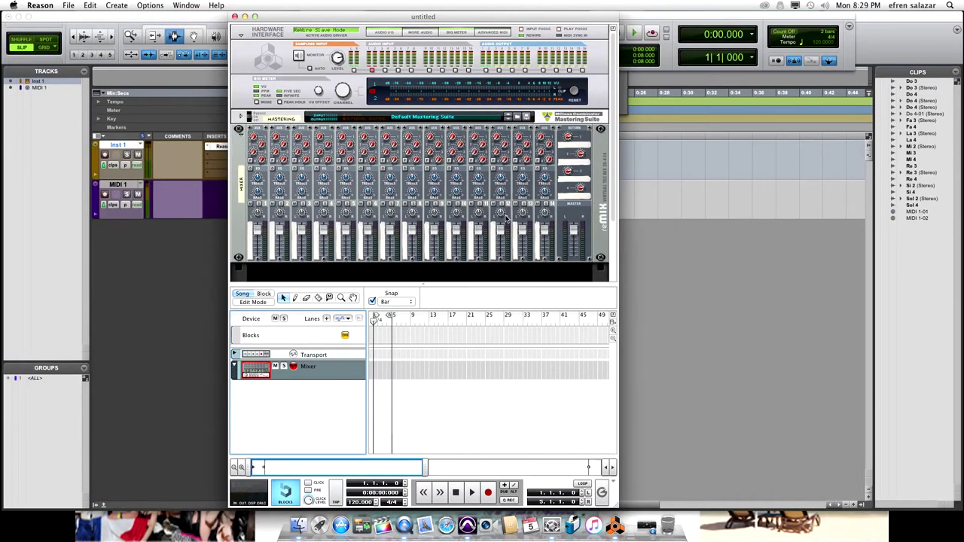
pyautogui.scroll(-5, 507, 219)
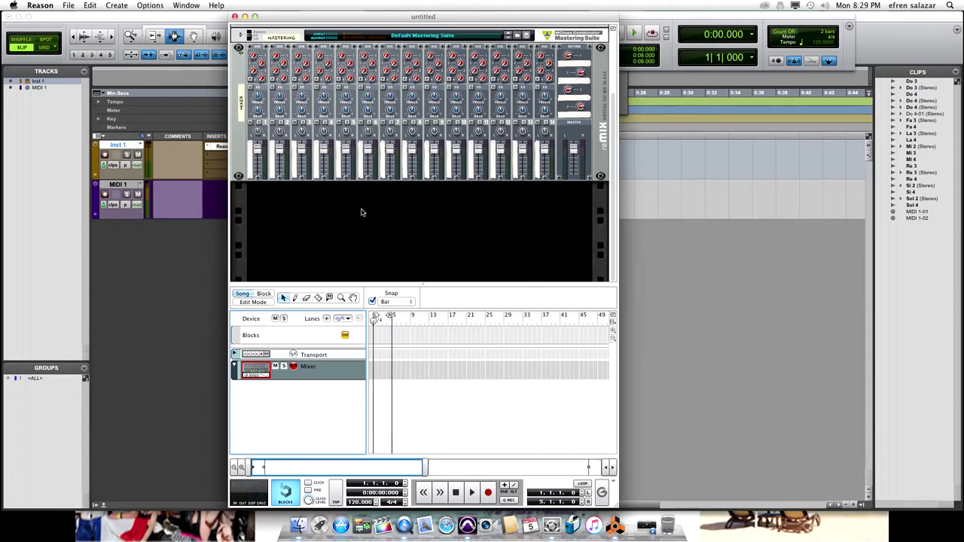
pyautogui.rightClick(336, 208)
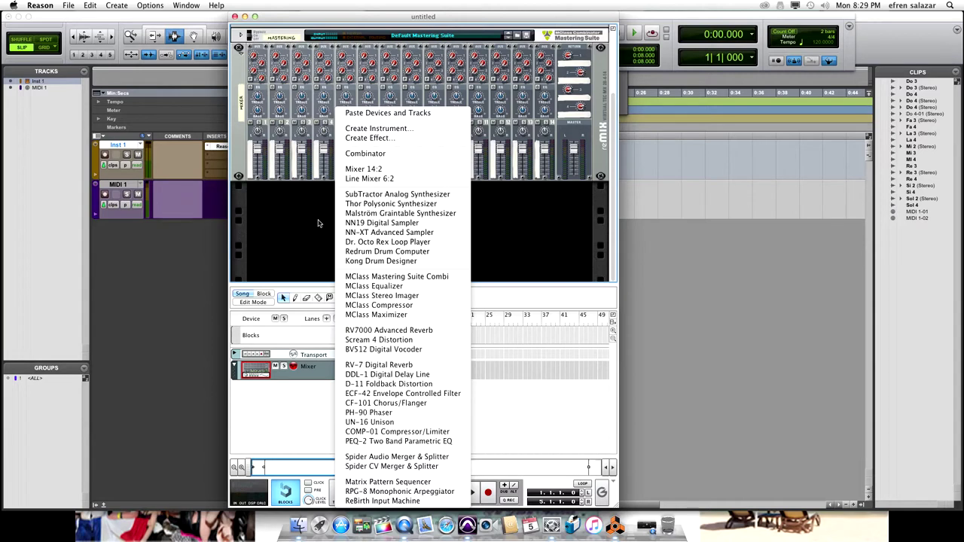
pyautogui.click(369, 261)
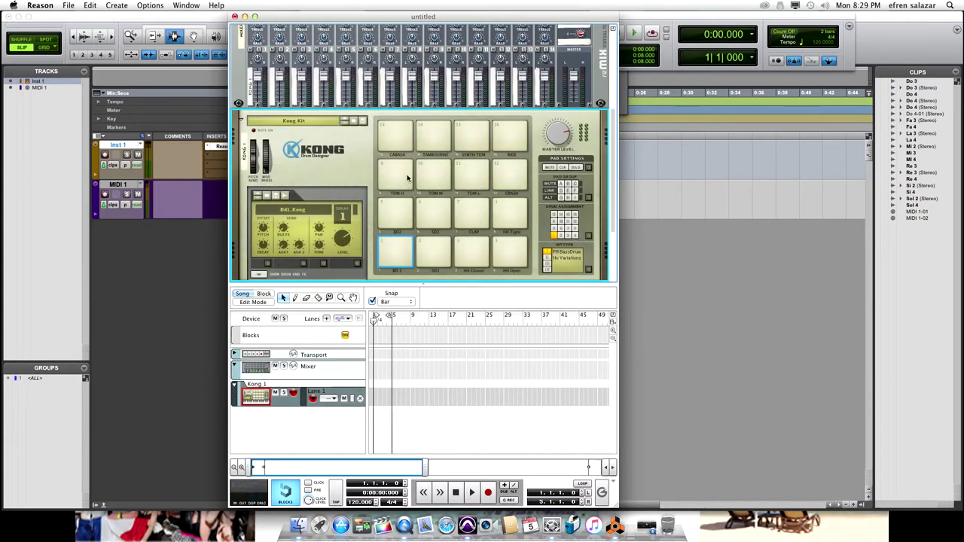
# Audition the Kong Kit's drum pads one after another, from the Cabasa pad through to the SD1 pad
pyautogui.click(396, 135)
pyautogui.click(433, 135)
pyautogui.click(472, 136)
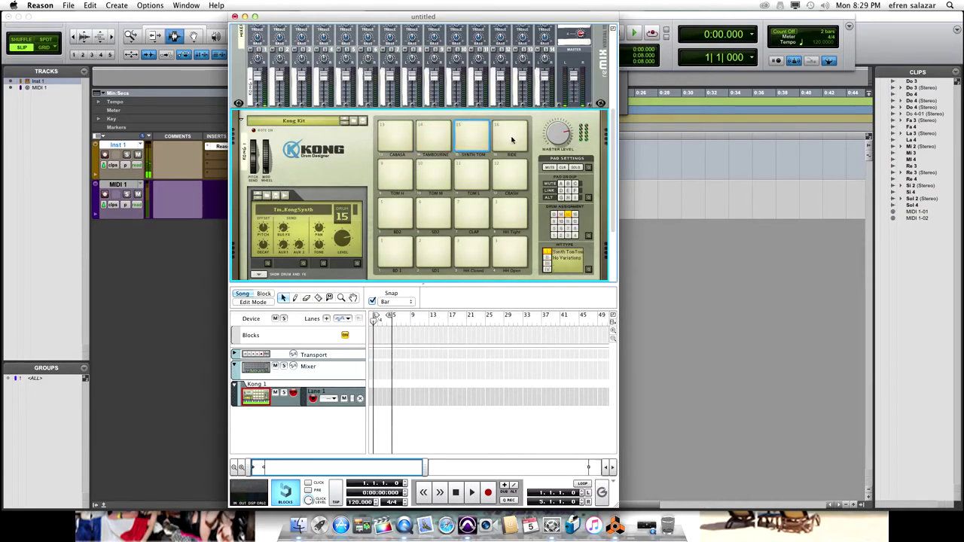
pyautogui.click(512, 137)
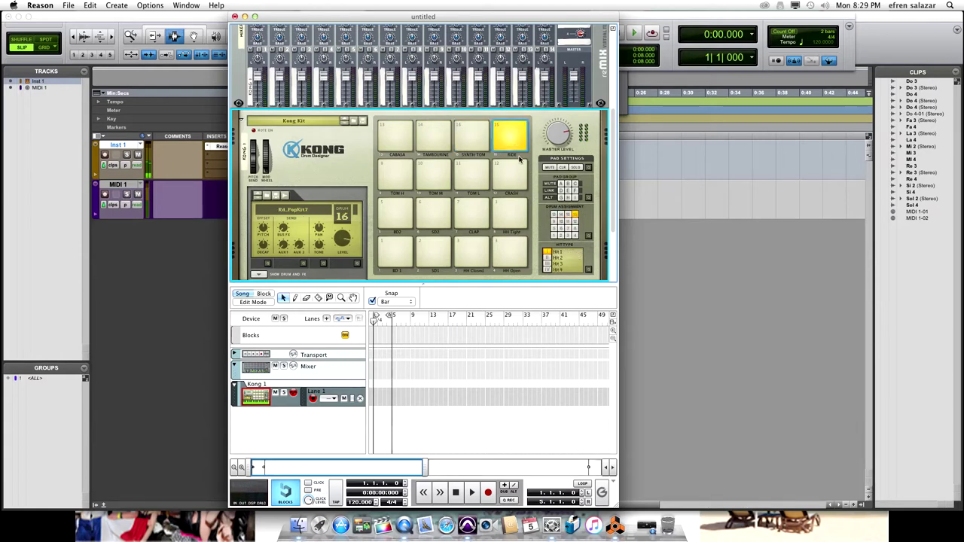
pyautogui.click(509, 173)
pyautogui.click(472, 173)
pyautogui.click(434, 172)
pyautogui.click(395, 172)
pyautogui.click(395, 213)
pyautogui.click(433, 213)
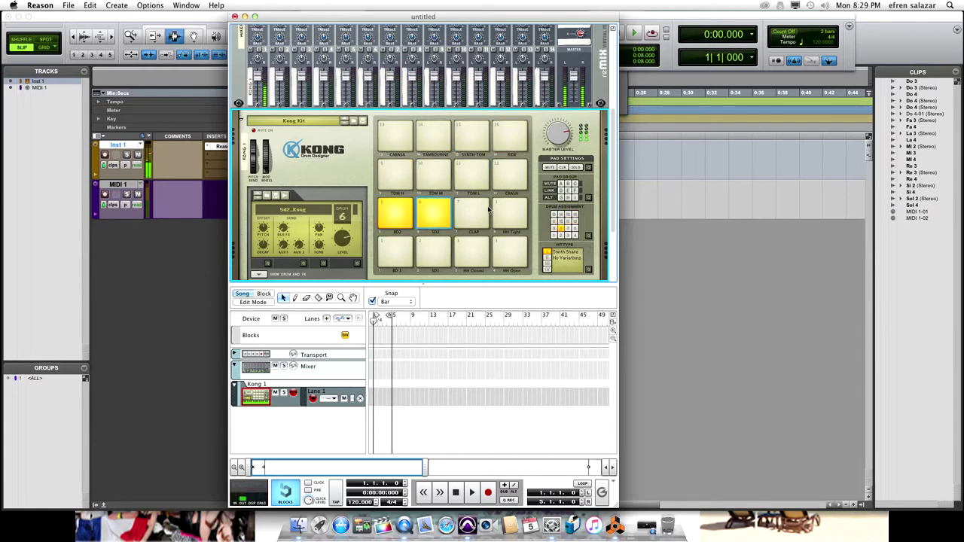
pyautogui.click(472, 213)
pyautogui.click(512, 213)
pyautogui.click(511, 252)
pyautogui.click(472, 251)
pyautogui.click(436, 253)
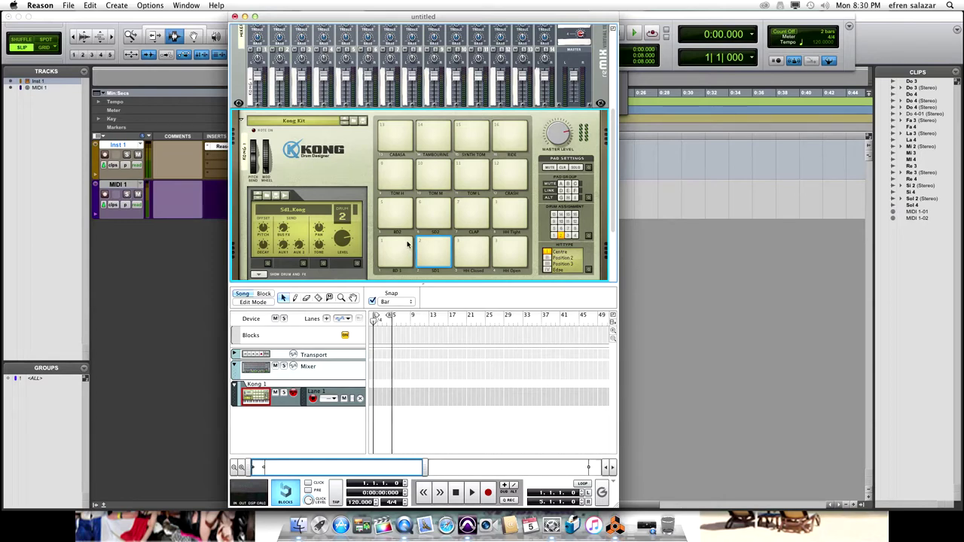
# In Pro Tools, set the MIDI 1 track's MIDI output to Kong 1 - channel-8
pyautogui.scroll(-3, 407, 245)
pyautogui.moveTo(393, 17); pyautogui.dragTo(472, 18)
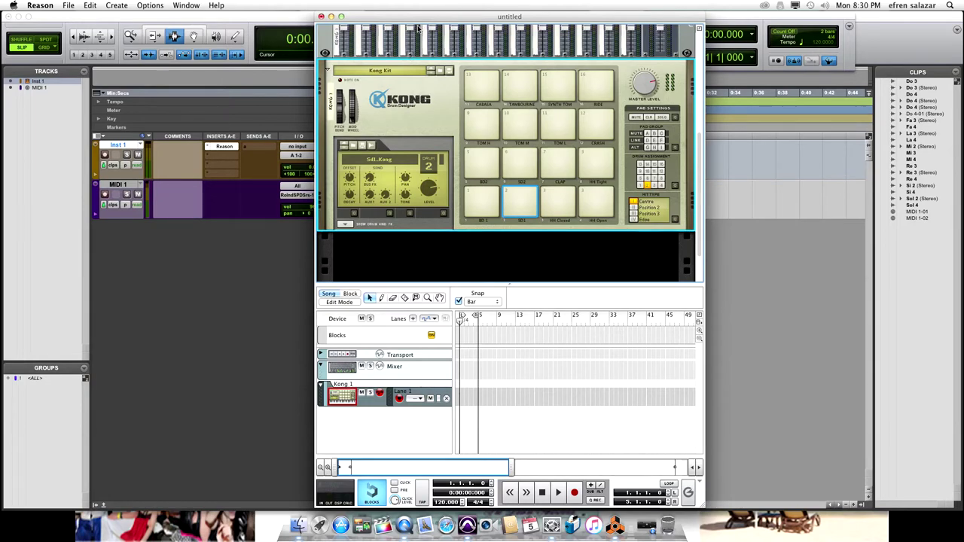
pyautogui.moveTo(419, 18); pyautogui.dragTo(500, 22)
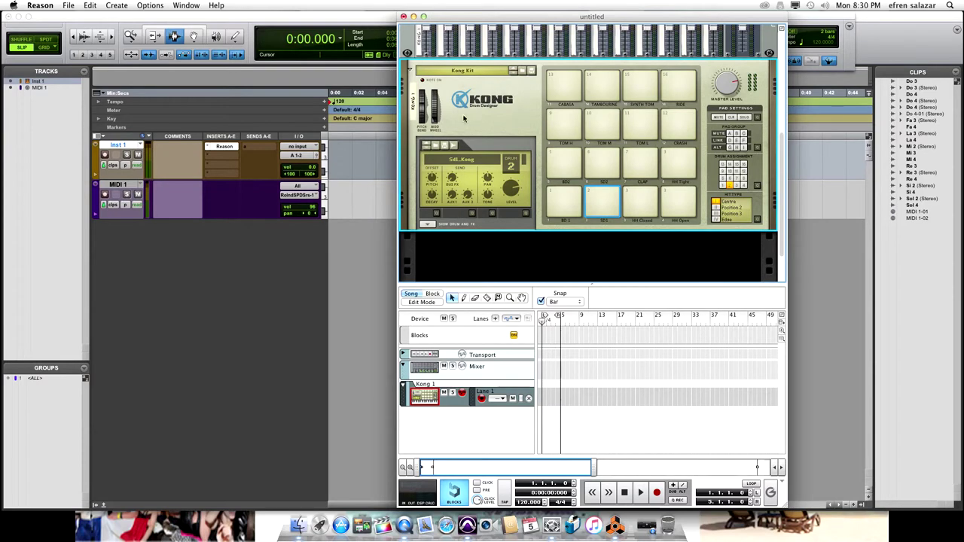
pyautogui.click(220, 202)
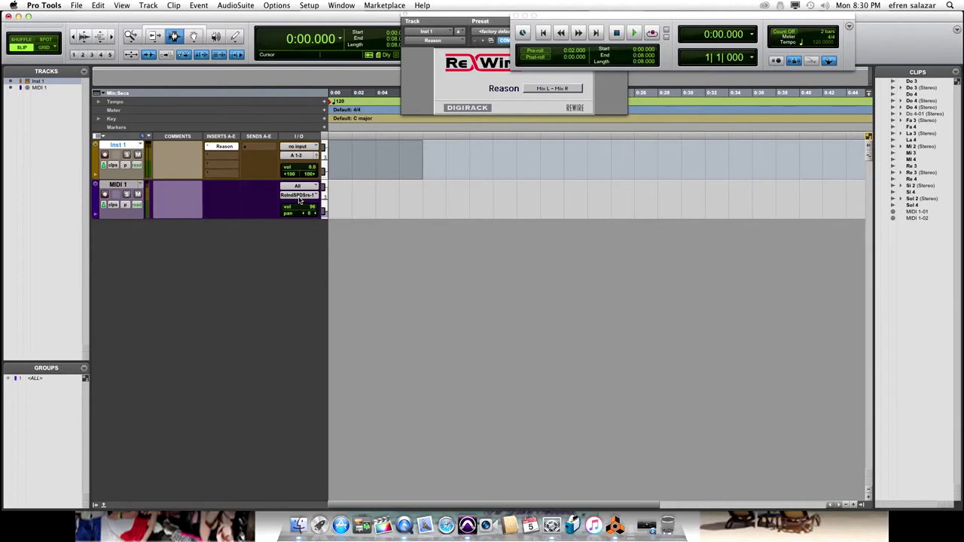
pyautogui.click(122, 186)
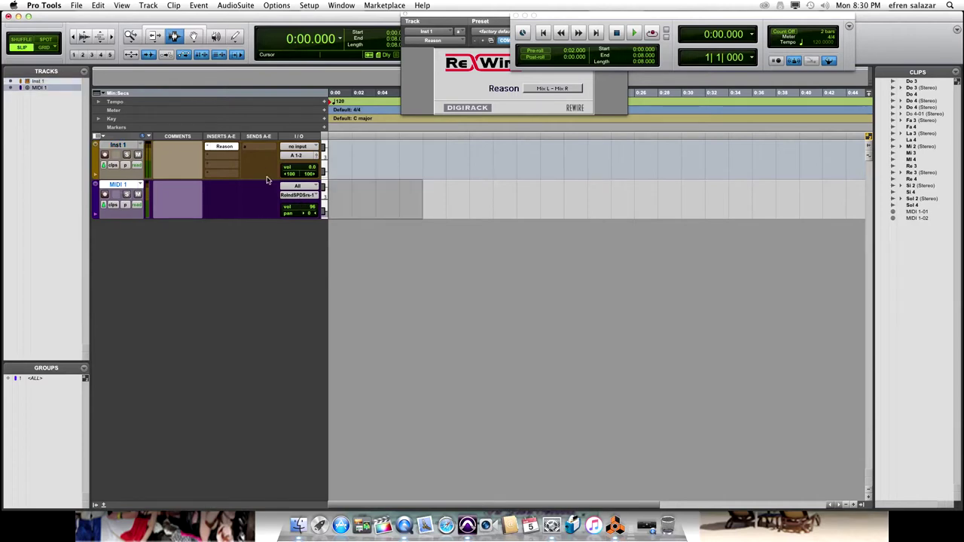
pyautogui.click(295, 195)
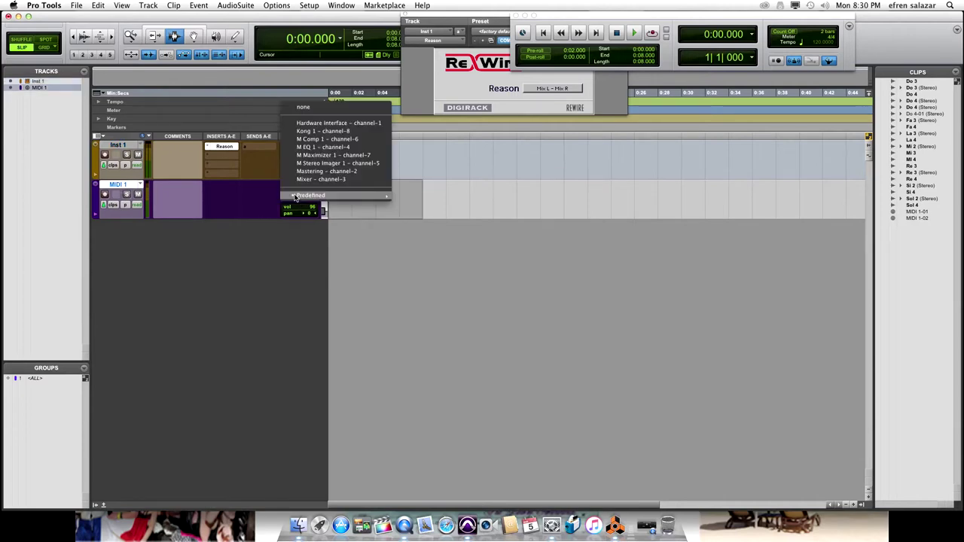
pyautogui.click(273, 206)
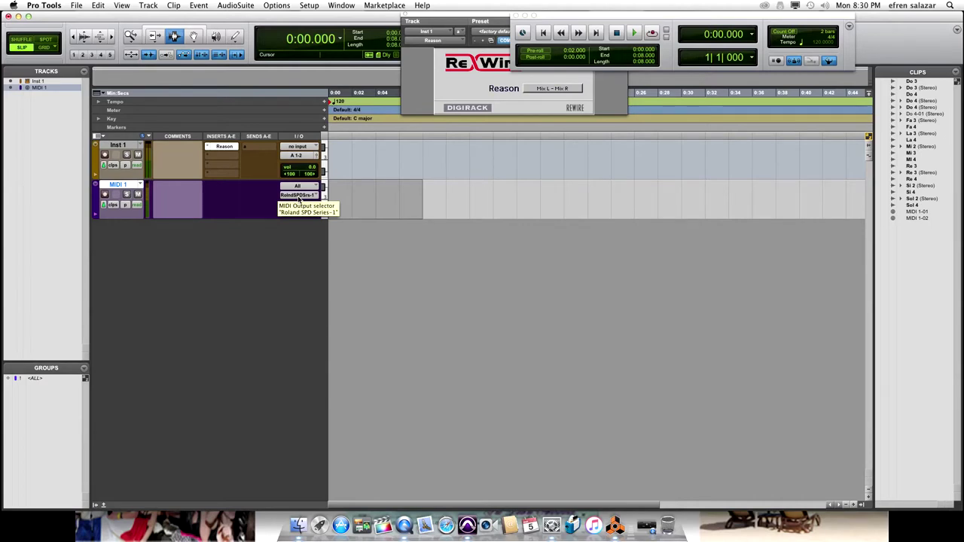
pyautogui.click(299, 195)
pyautogui.moveTo(298, 199)
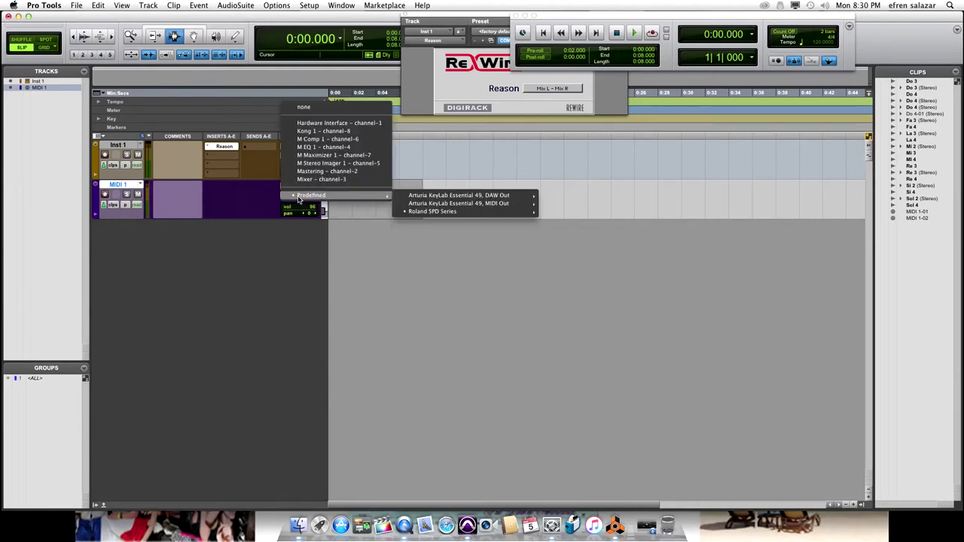
pyautogui.click(336, 131)
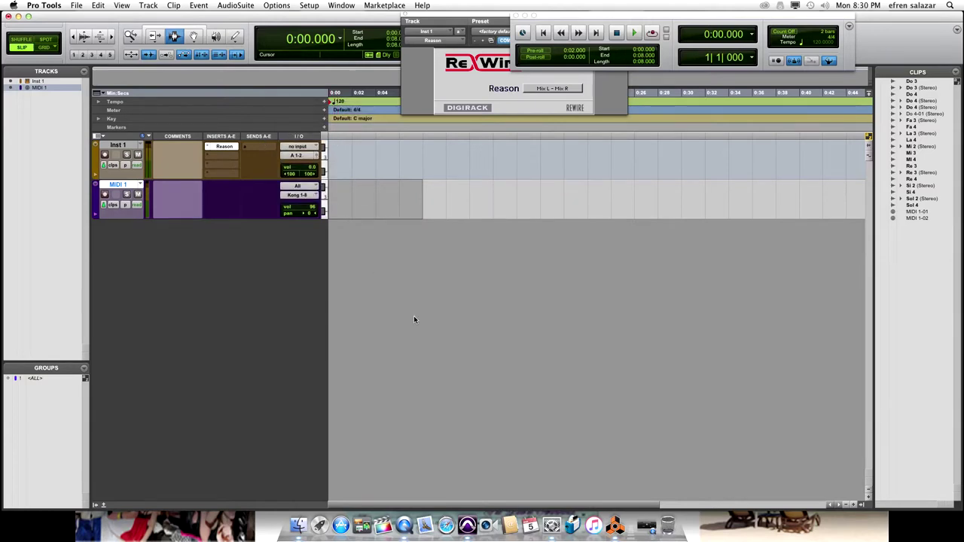
# Record-enable the MIDI 1 track in Pro Tools and place its edit cursor at about 0:02.176
pyautogui.click(614, 526)
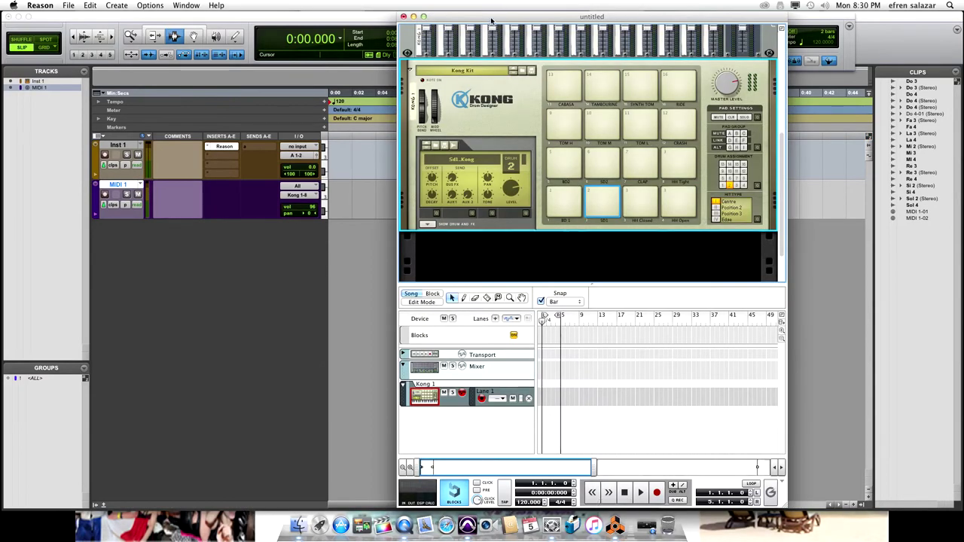
pyautogui.moveTo(491, 21); pyautogui.dragTo(462, 22)
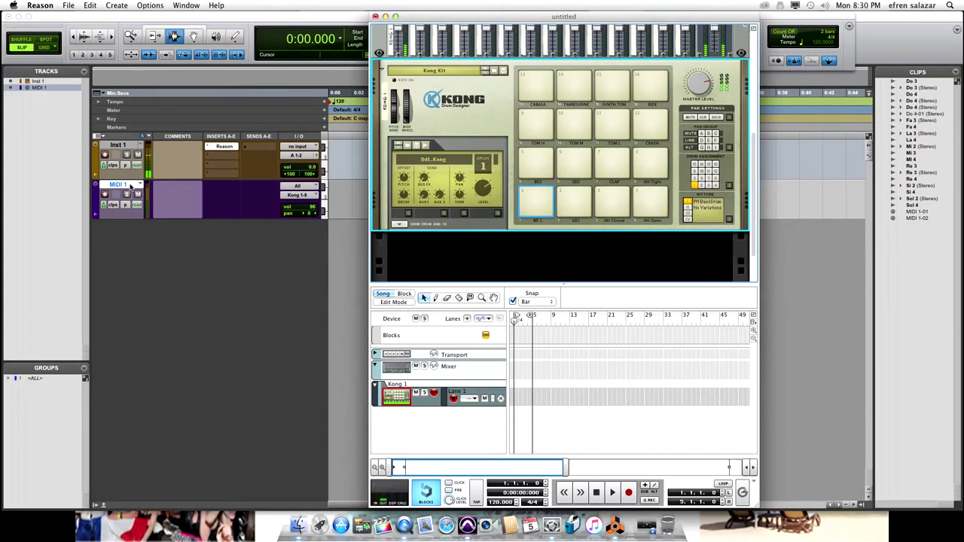
pyautogui.click(170, 208)
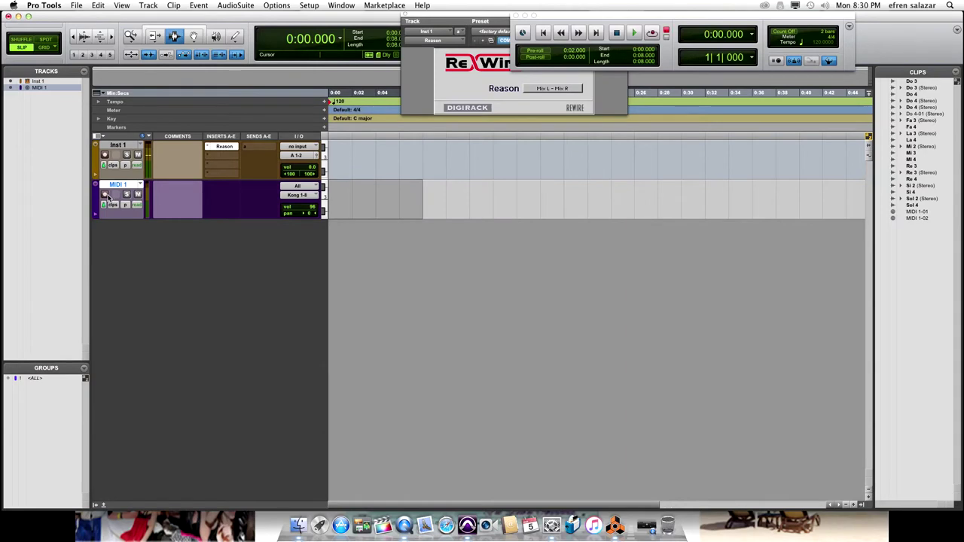
pyautogui.click(344, 211)
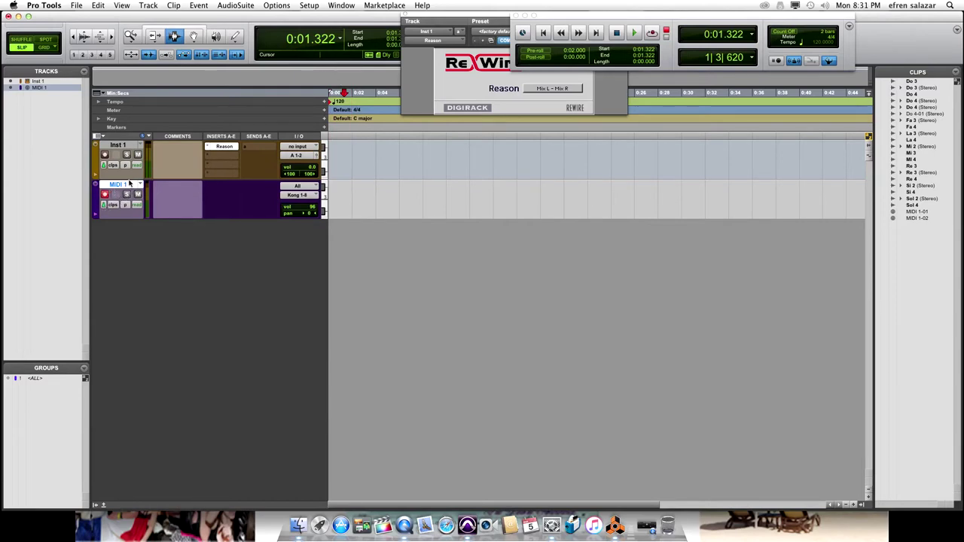
pyautogui.click(353, 197)
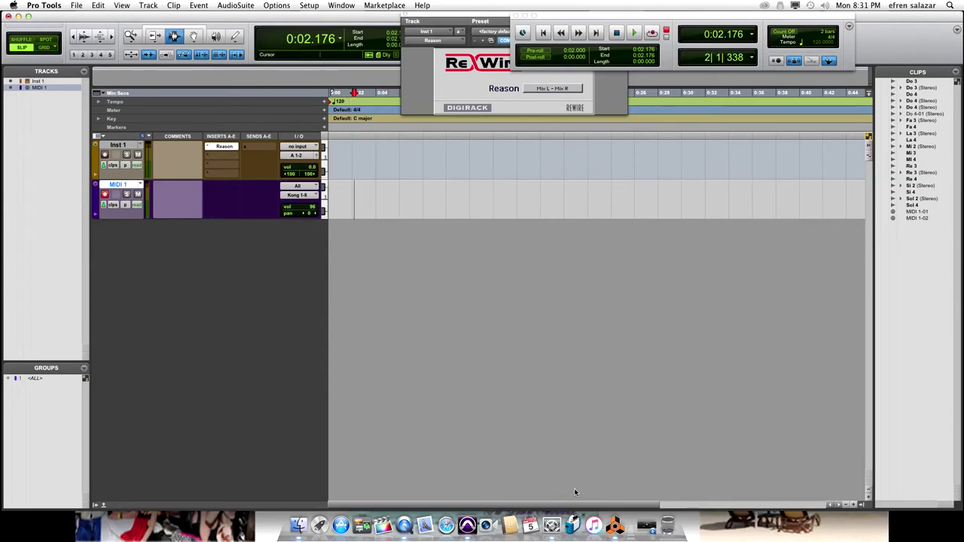
# Switch to Reason and audition the Kong's BD 1, SD1, HH Closed, BD2, SD2 and Clap pads
pyautogui.click(615, 525)
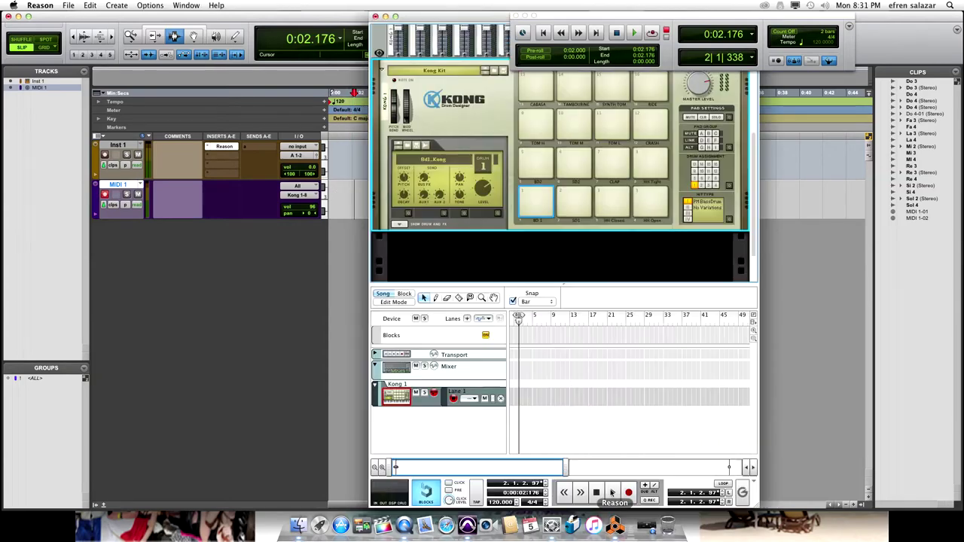
pyautogui.click(536, 205)
pyautogui.click(535, 206)
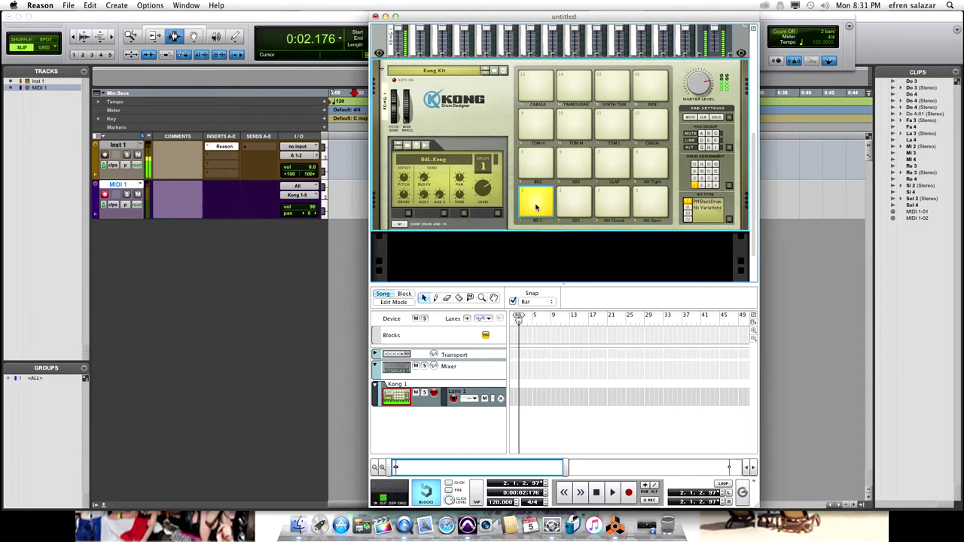
pyautogui.click(573, 206)
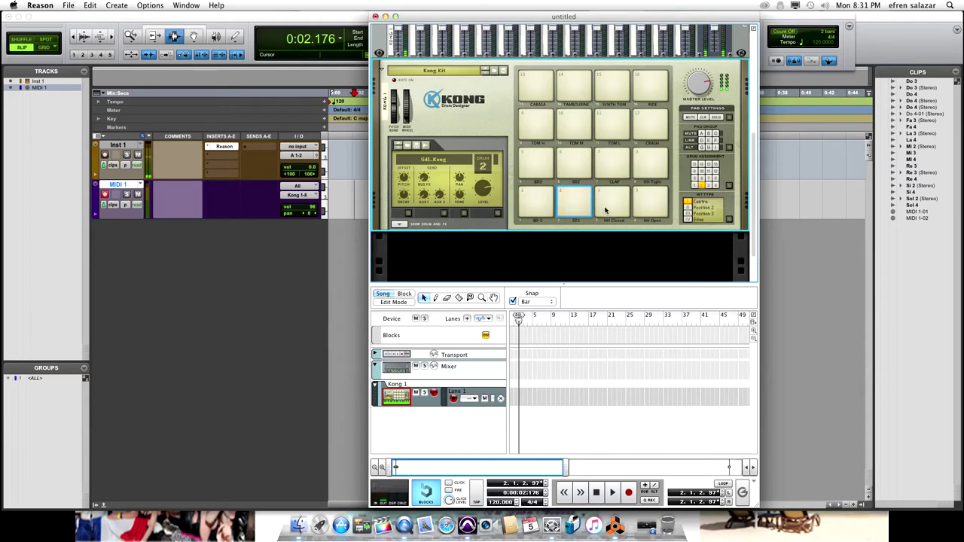
pyautogui.click(606, 207)
pyautogui.click(578, 208)
pyautogui.click(542, 204)
pyautogui.click(553, 163)
pyautogui.click(573, 164)
pyautogui.click(612, 167)
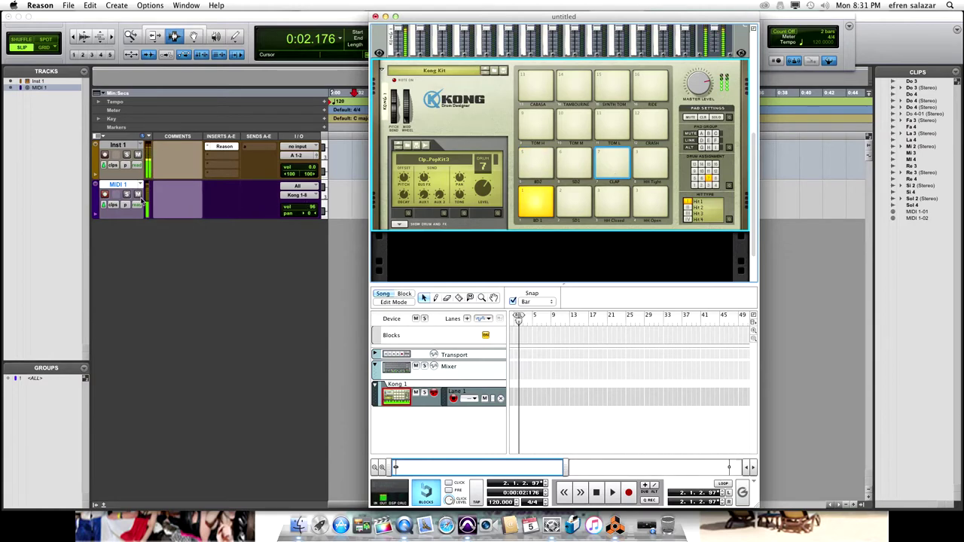
# Audition the Kong's first column of pads from Cabasa down to BD 1, plus SD1, HH Closed and HH Open
pyautogui.click(167, 198)
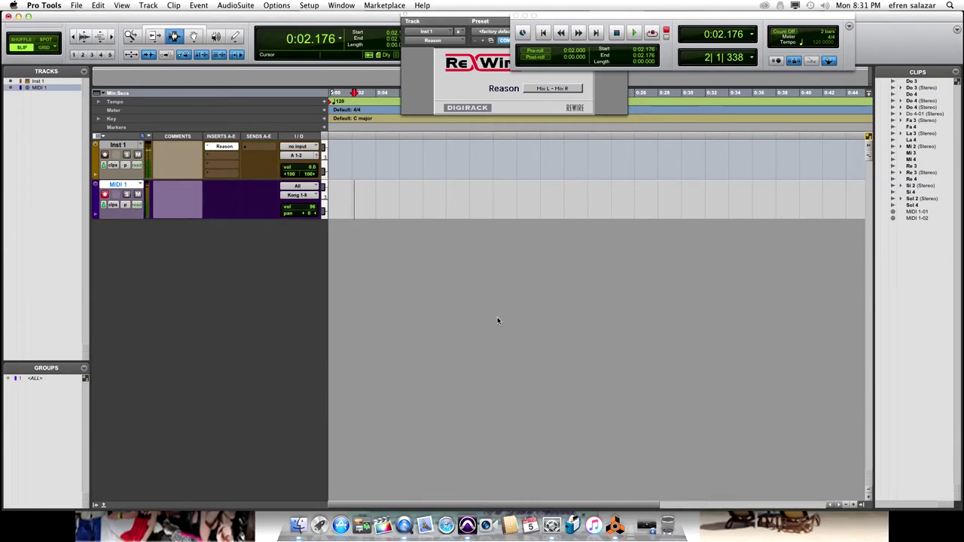
pyautogui.click(615, 524)
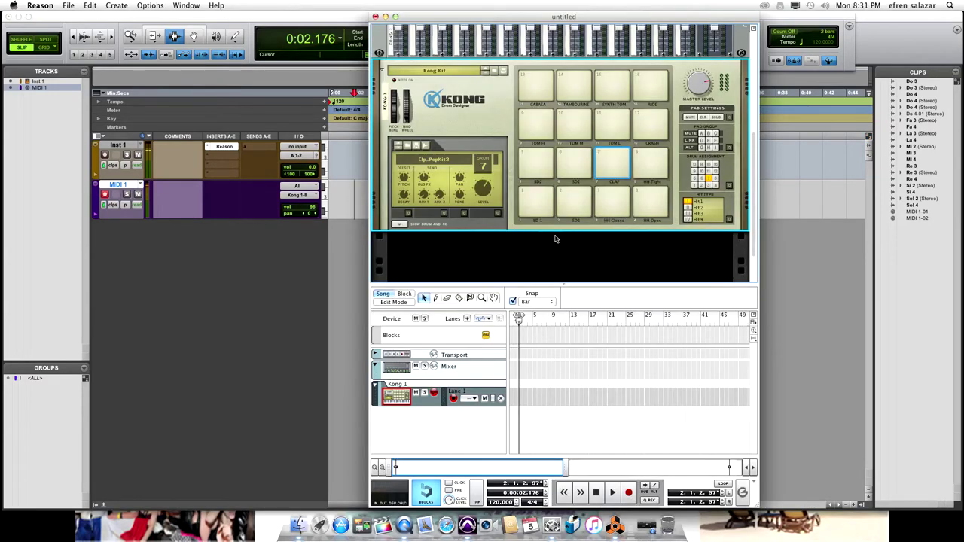
pyautogui.click(535, 201)
pyautogui.click(533, 94)
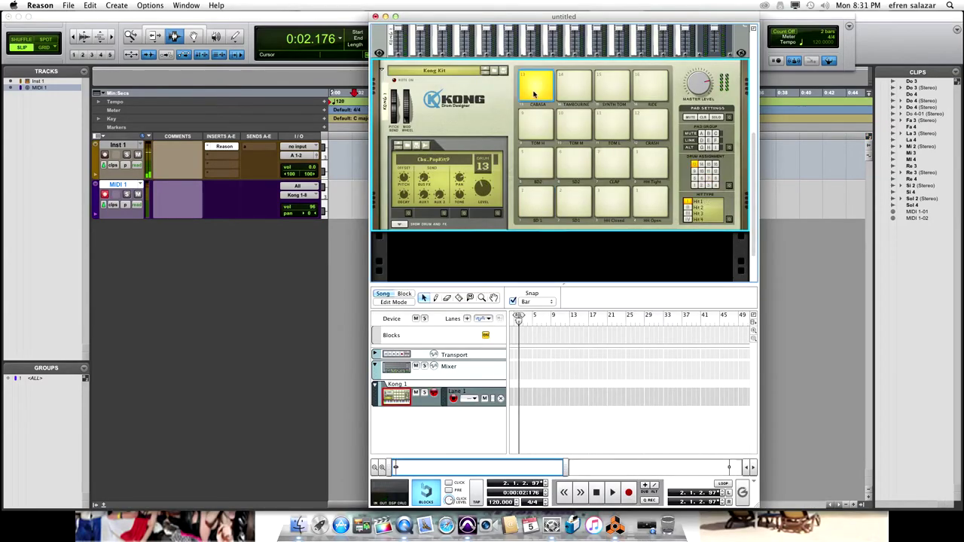
pyautogui.click(535, 125)
pyautogui.click(535, 163)
pyautogui.click(535, 201)
pyautogui.click(574, 202)
pyautogui.click(612, 202)
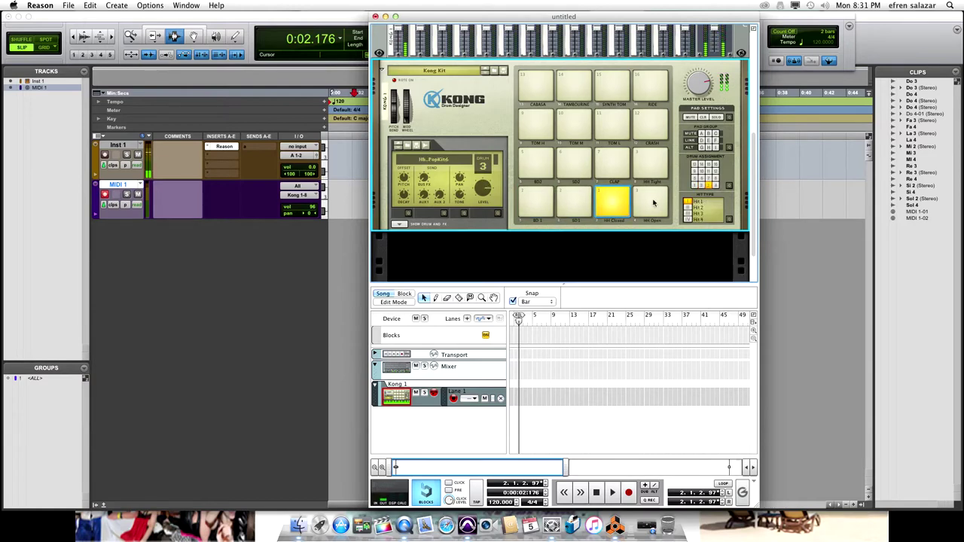
pyautogui.click(653, 201)
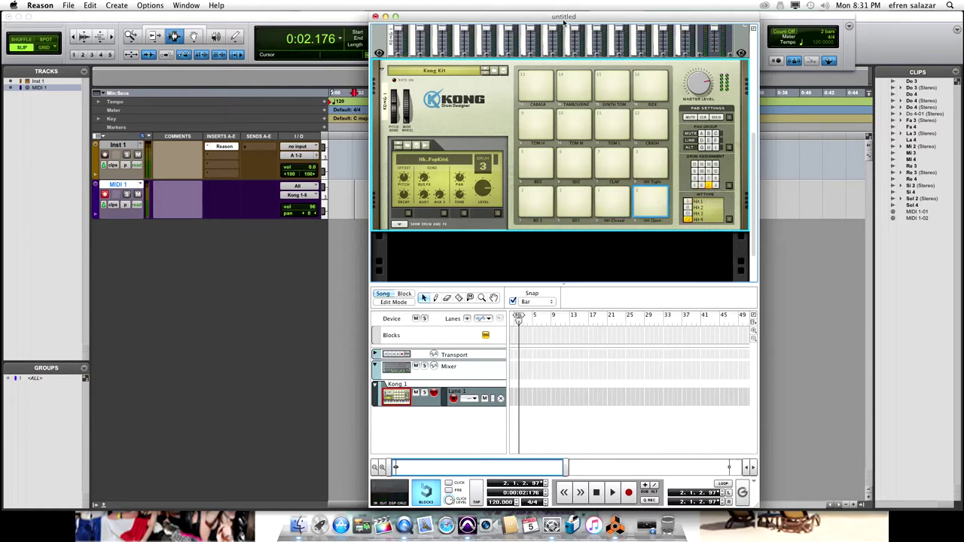
# Open the drum patch browser for the Kong's BD 1 pad
pyautogui.moveTo(563, 22); pyautogui.dragTo(442, 22)
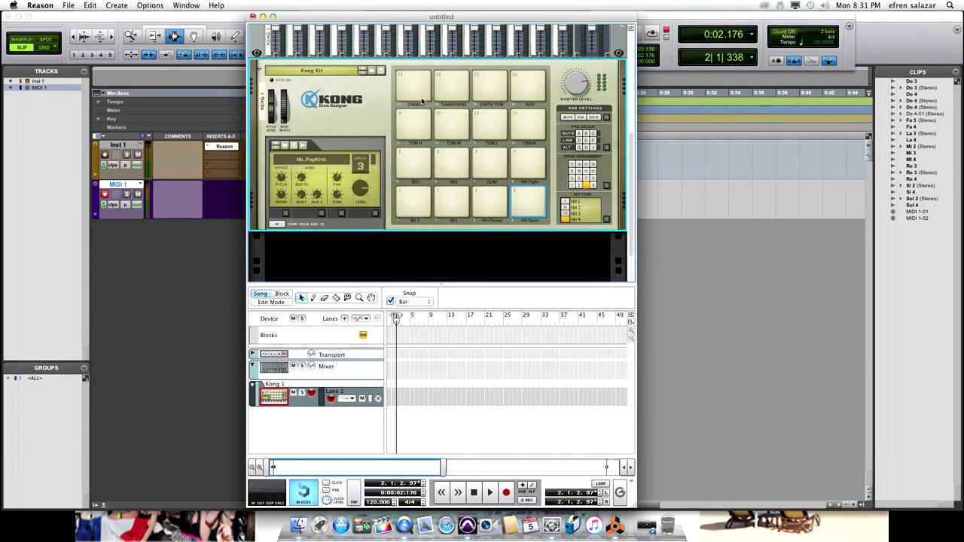
pyautogui.click(413, 205)
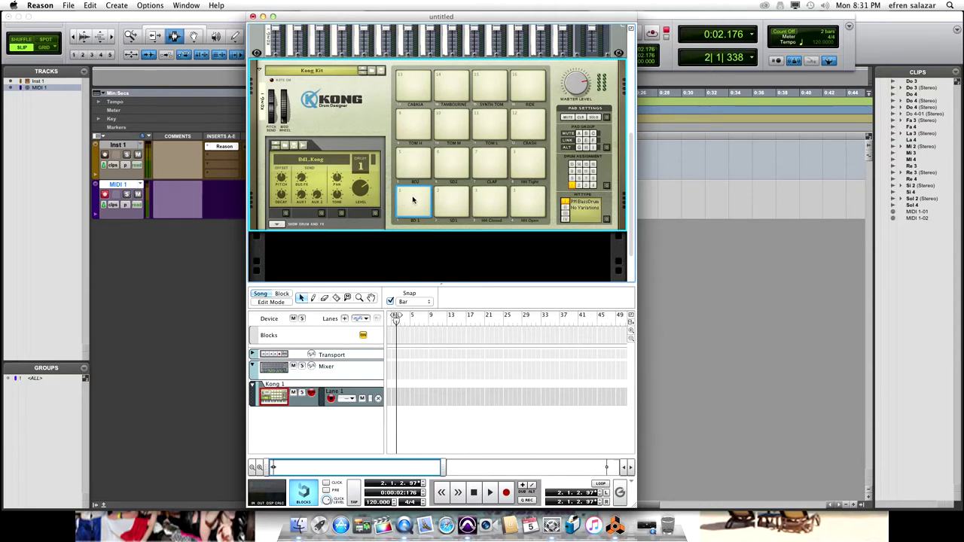
pyautogui.rightClick(412, 200)
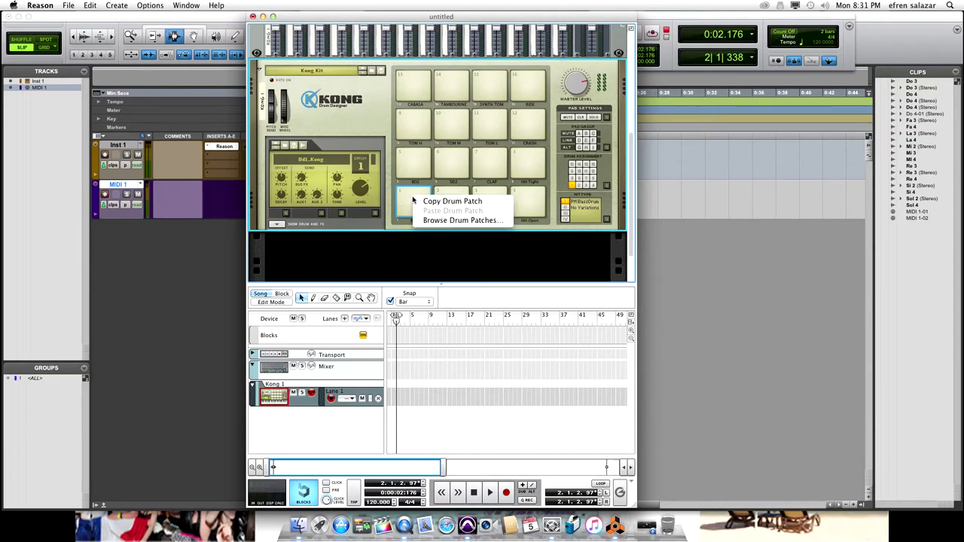
pyautogui.click(448, 221)
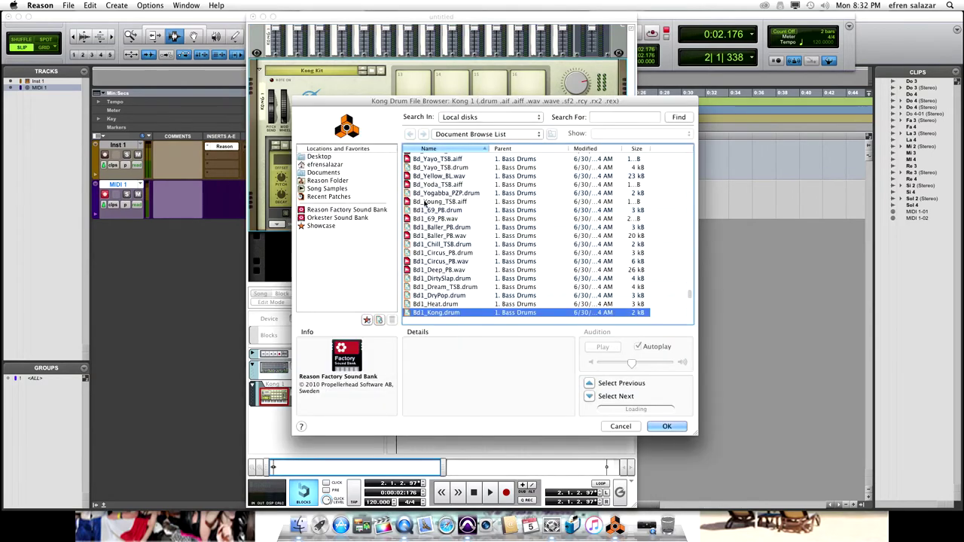
pyautogui.moveTo(452, 106); pyautogui.dragTo(343, 66)
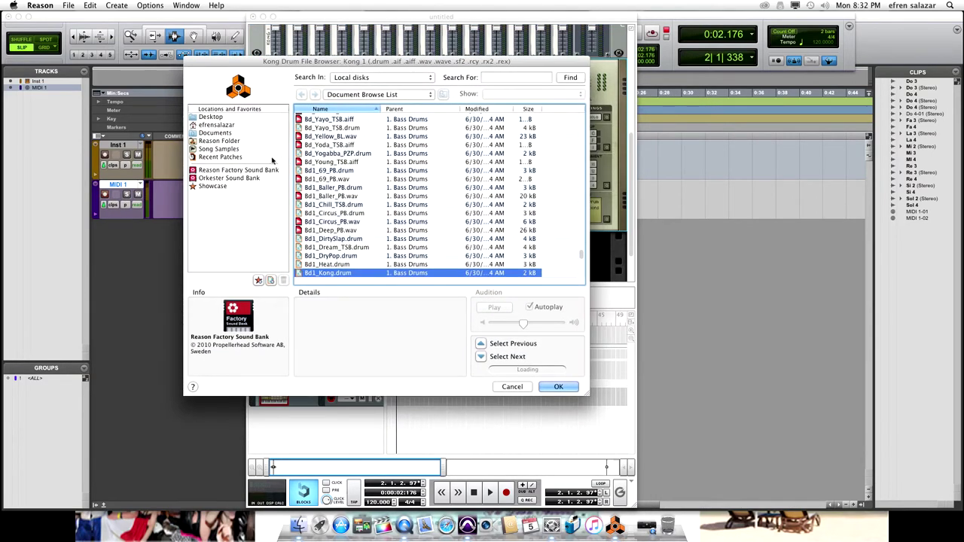
# Browse to the Octapad Spd 30 Kicks folder inside Spd 30 Samples Y Mas on the Arreglos De Poca M disk
pyautogui.click(214, 117)
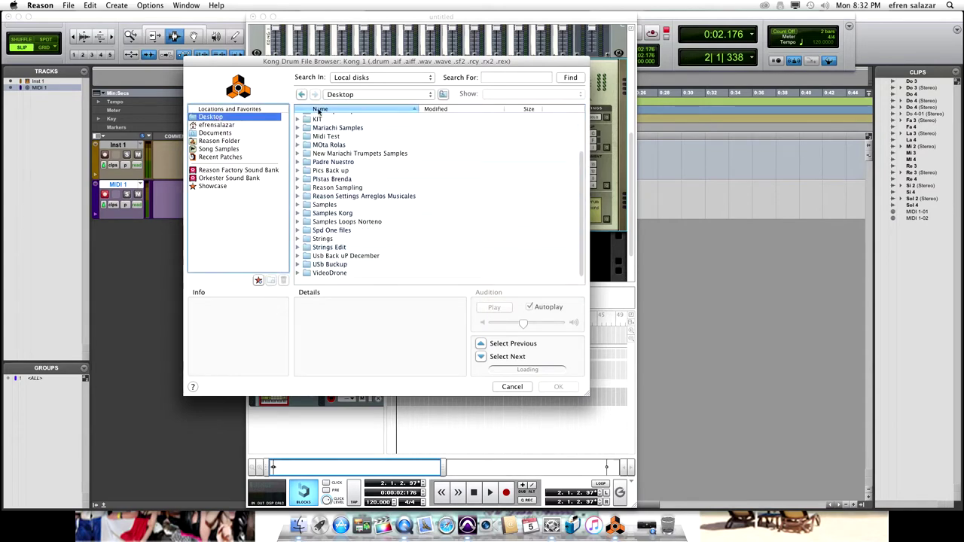
pyautogui.click(365, 95)
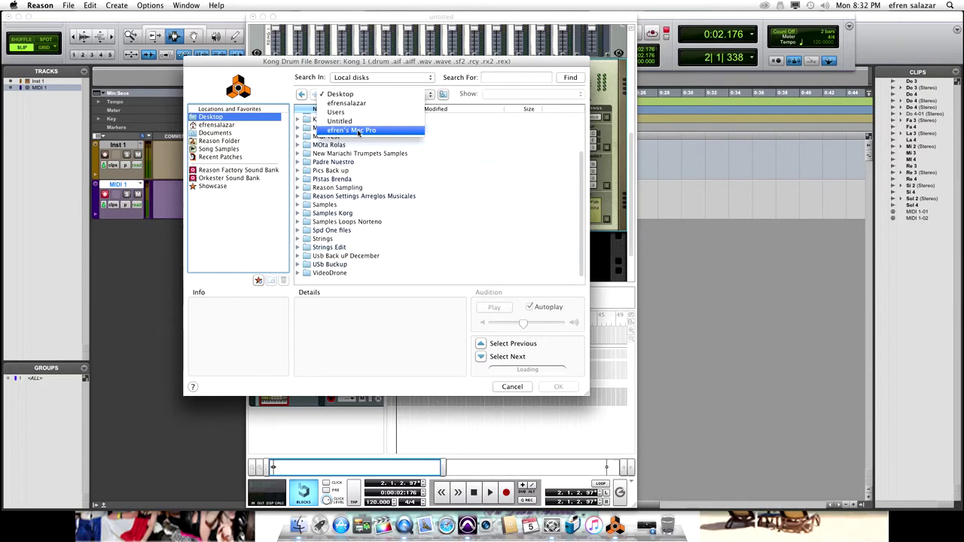
pyautogui.click(358, 130)
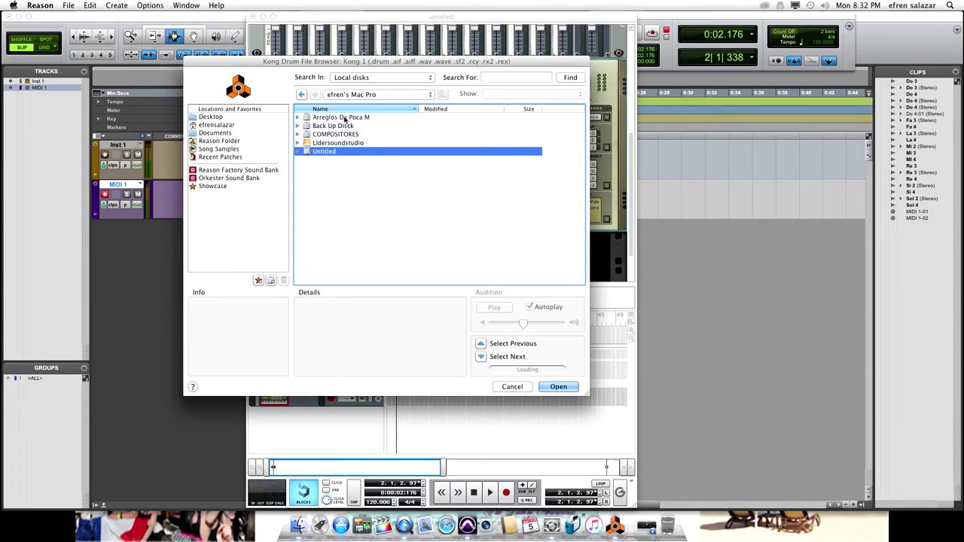
pyautogui.doubleClick(344, 118)
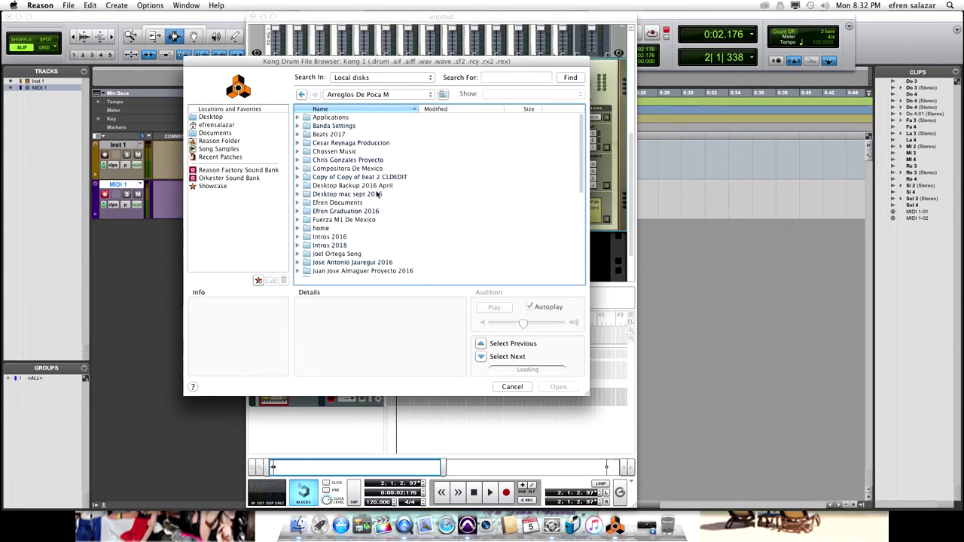
pyautogui.scroll(-10, 377, 193)
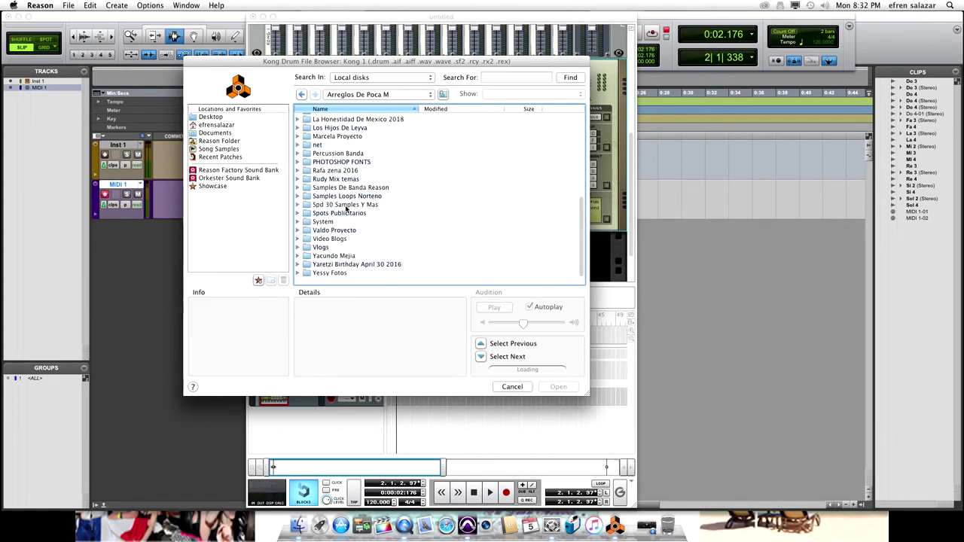
pyautogui.click(335, 206)
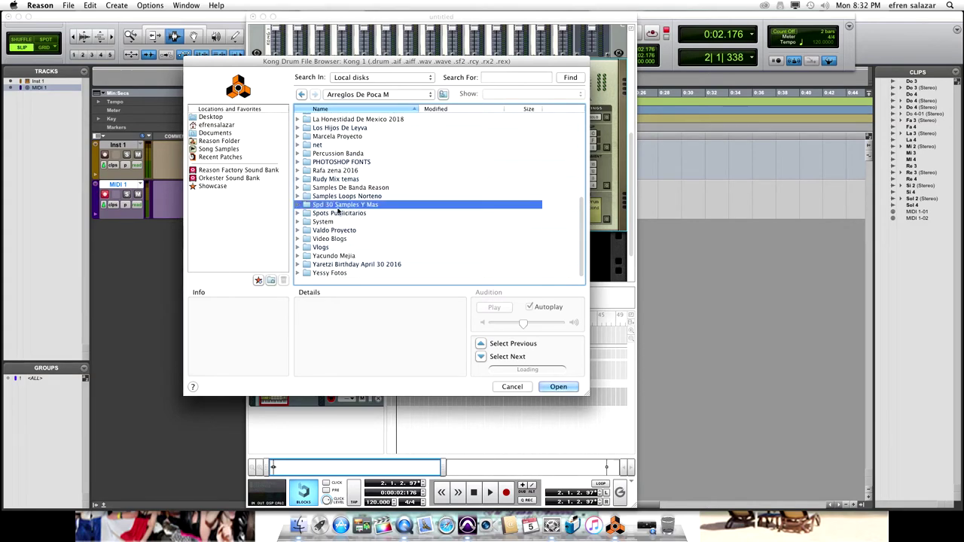
pyautogui.doubleClick(359, 206)
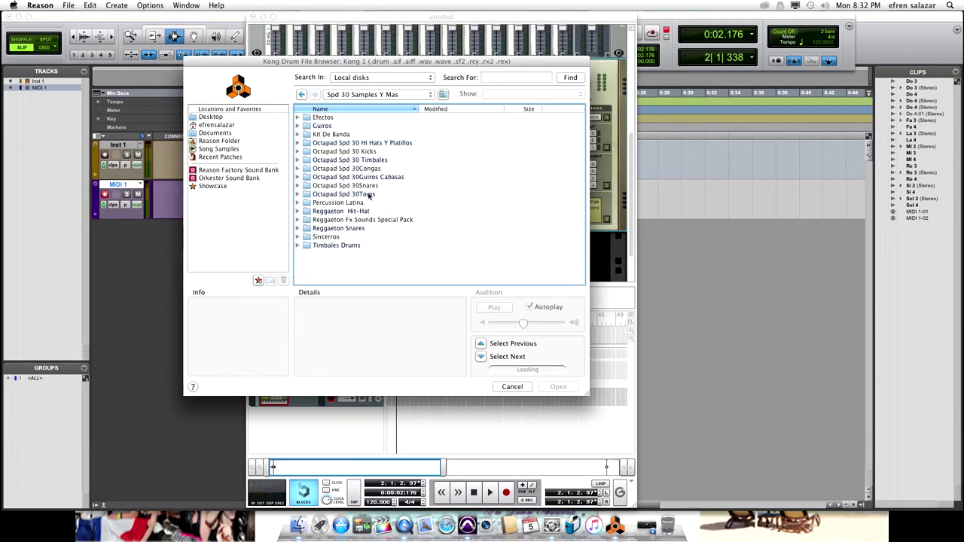
pyautogui.doubleClick(335, 153)
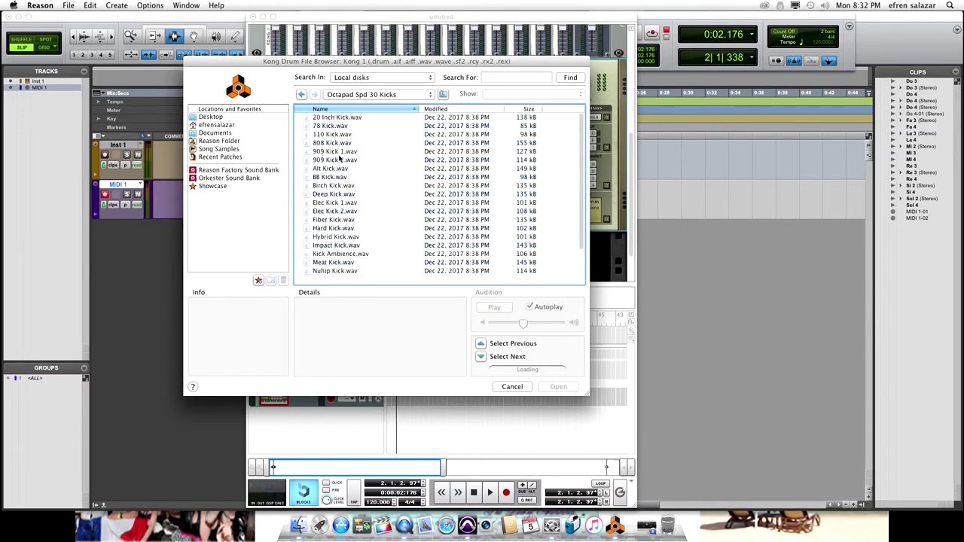
# Preview the Octapad kick samples and load Hard Kick.wav onto the Kong's BD 1 pad
pyautogui.click(339, 210)
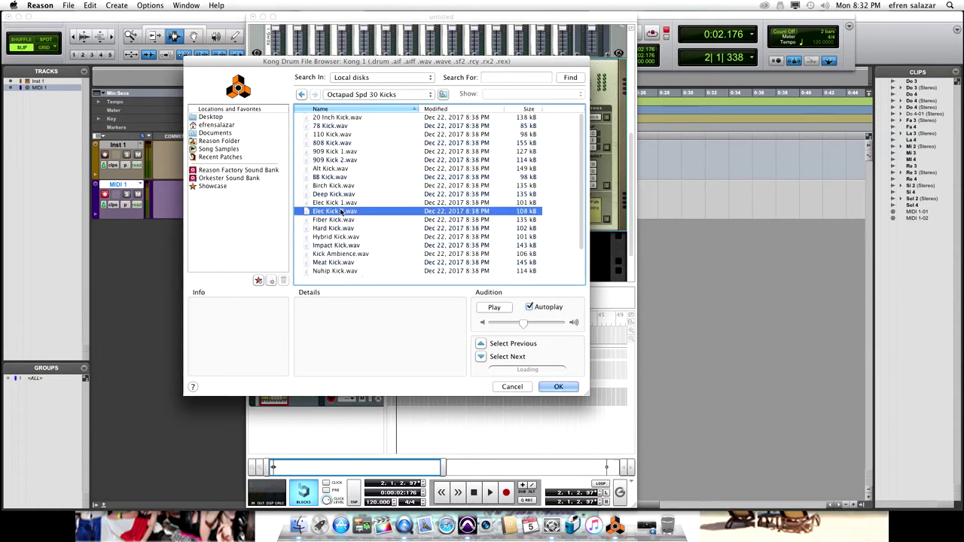
pyautogui.press('Down')
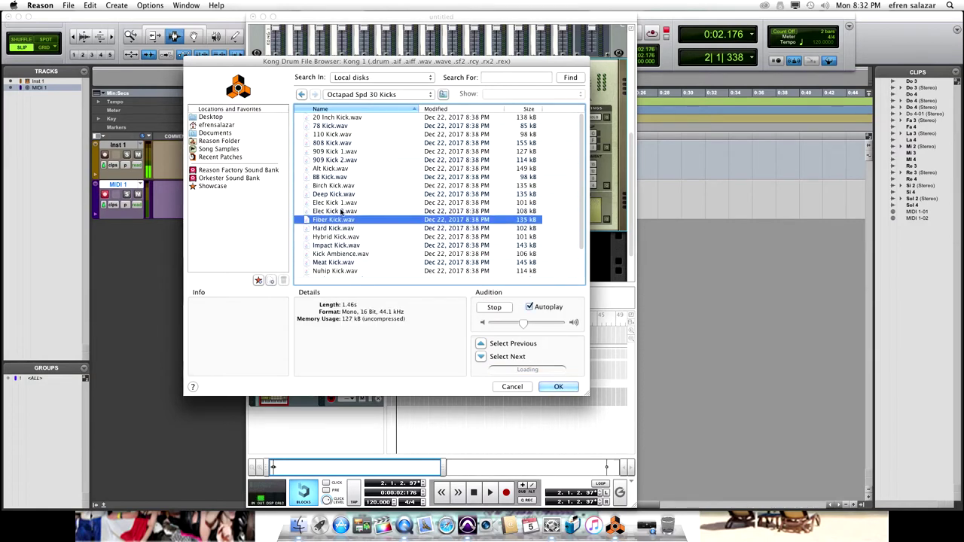
pyautogui.press('Down')
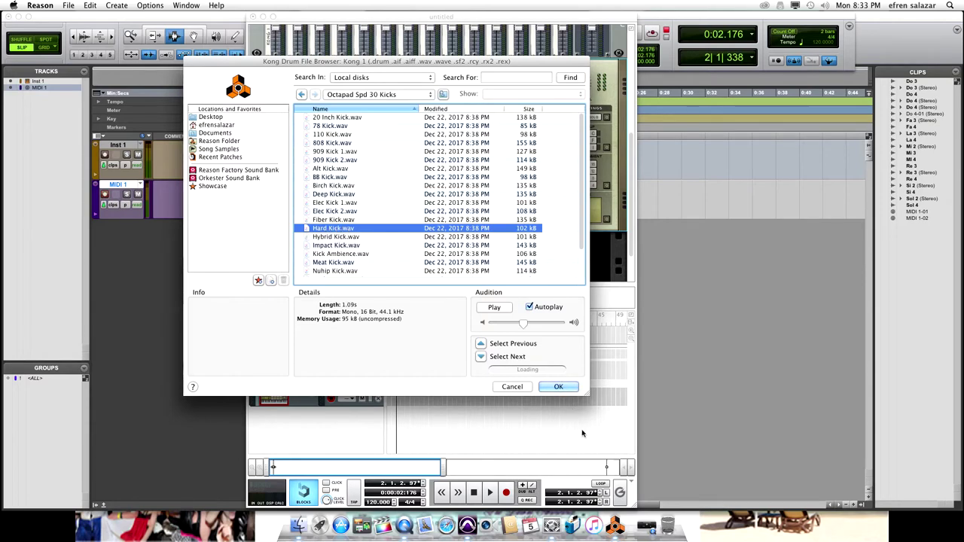
pyautogui.click(558, 387)
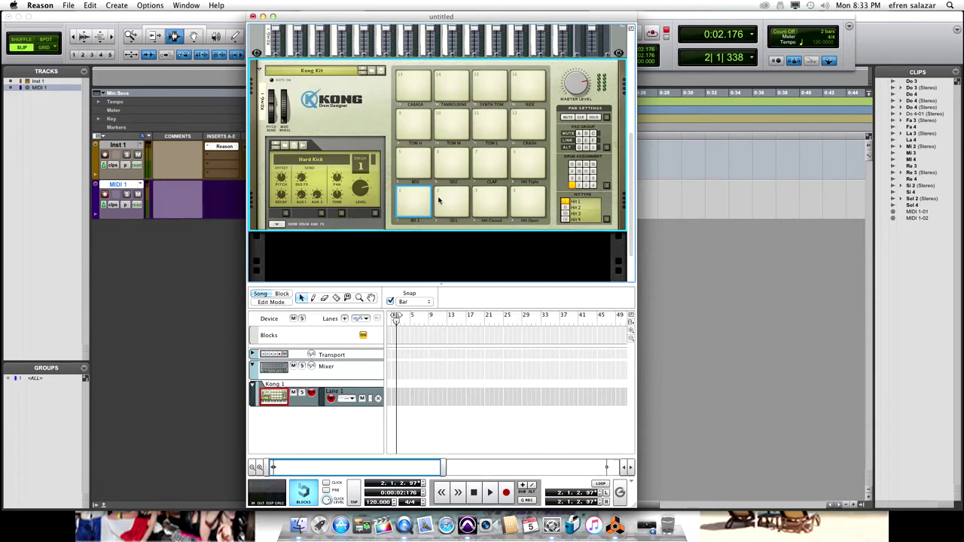
# Audition the Hard Kick sample on the BD 1 pad several times
pyautogui.click(411, 204)
pyautogui.click(414, 204)
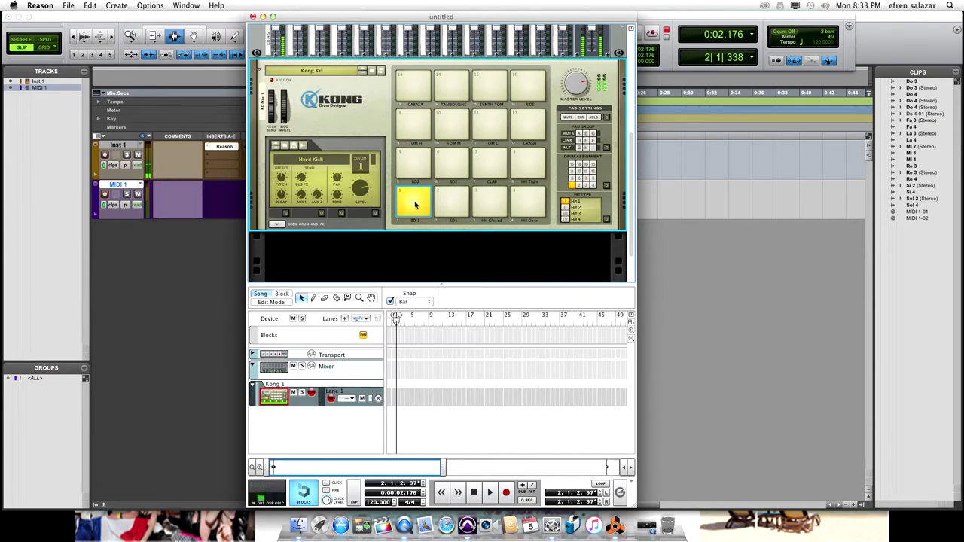
pyautogui.click(414, 203)
pyautogui.click(414, 203)
pyautogui.click(414, 203)
pyautogui.click(414, 204)
pyautogui.click(417, 207)
pyautogui.click(411, 198)
pyautogui.click(418, 199)
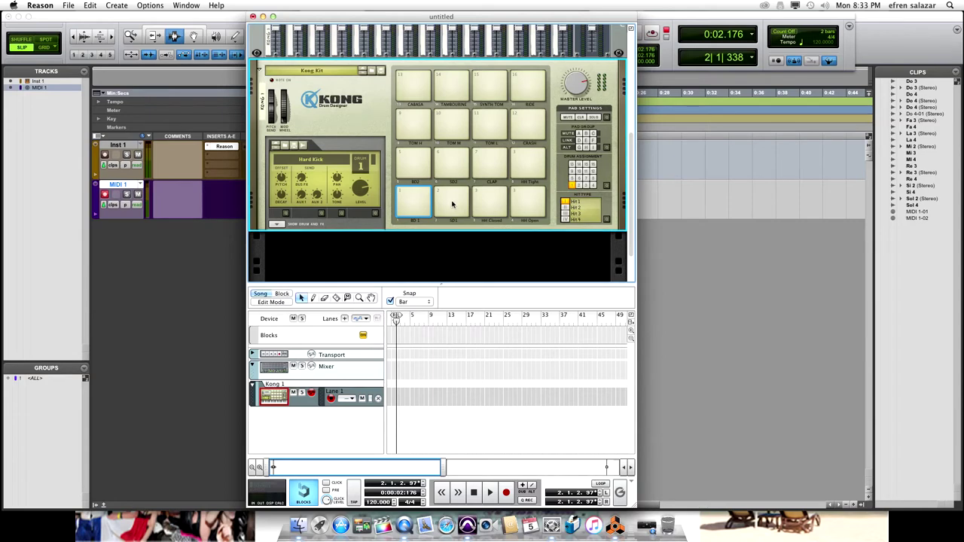
# Open the drum patch browser for the Kong's SD1 pad
pyautogui.click(452, 202)
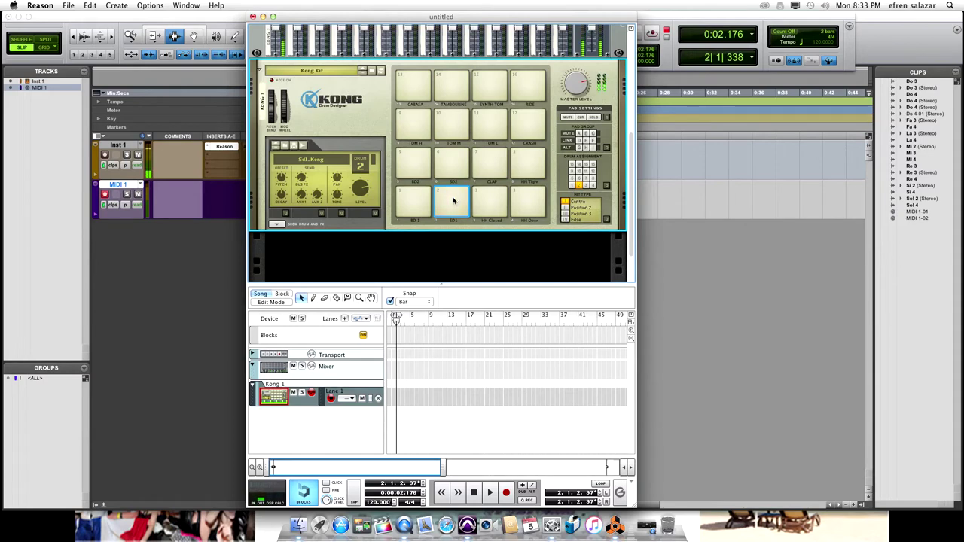
pyautogui.rightClick(453, 200)
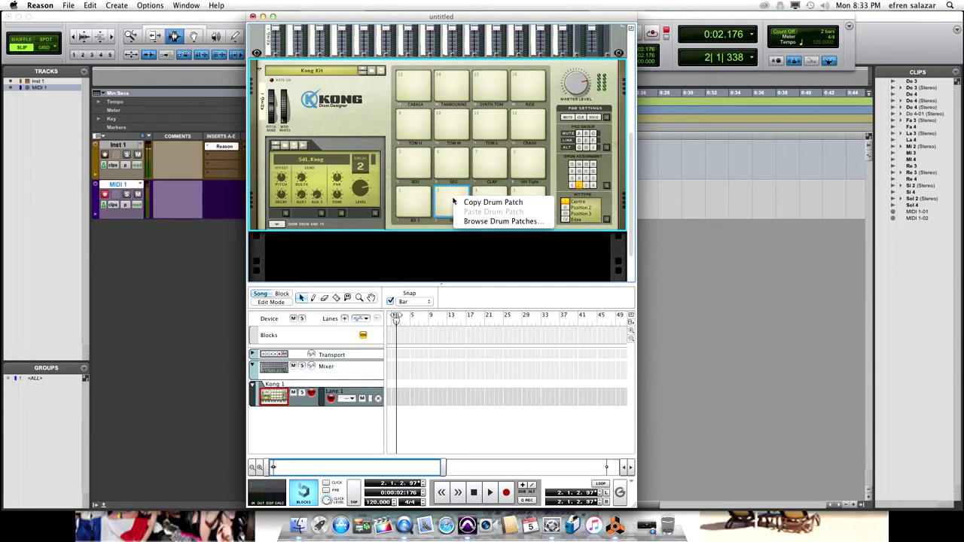
pyautogui.click(487, 222)
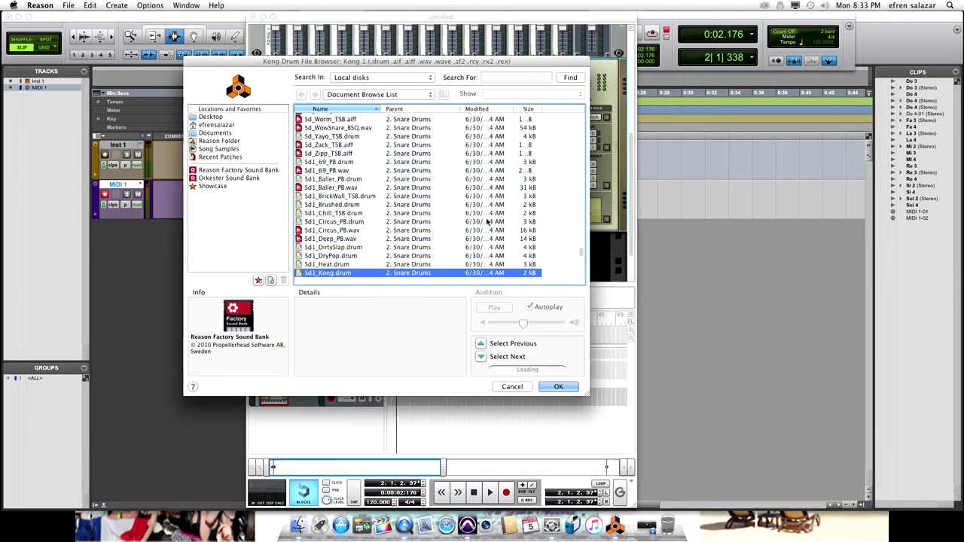
# Browse to the Octapad Spd 30Toms folder inside Spd 30 Samples Y Mas on the Arreglos De Poca M disk
pyautogui.click(362, 96)
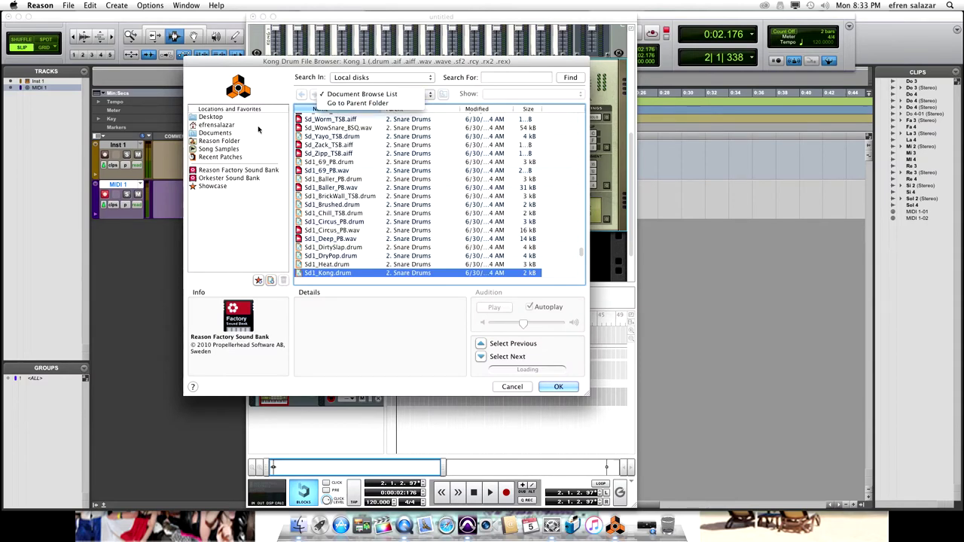
pyautogui.click(311, 112)
pyautogui.click(364, 96)
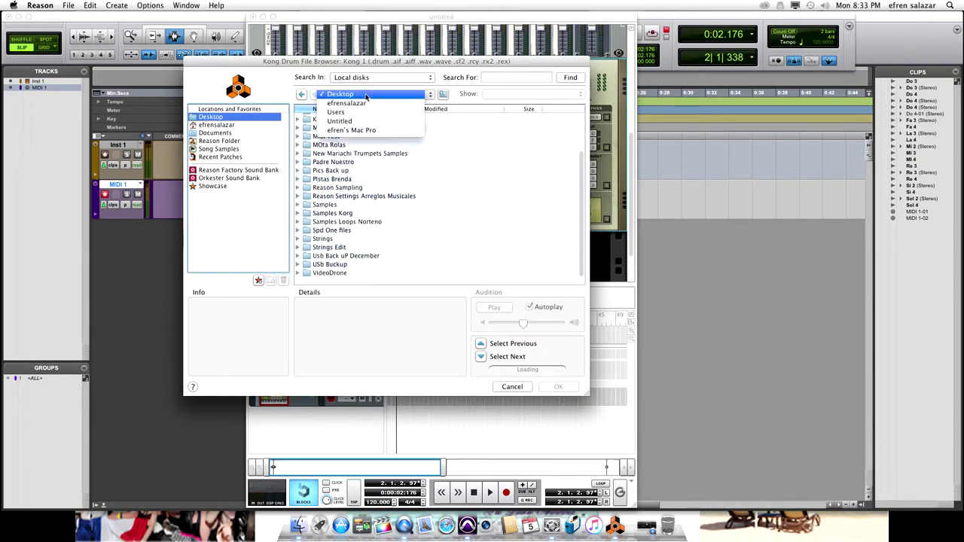
pyautogui.click(369, 129)
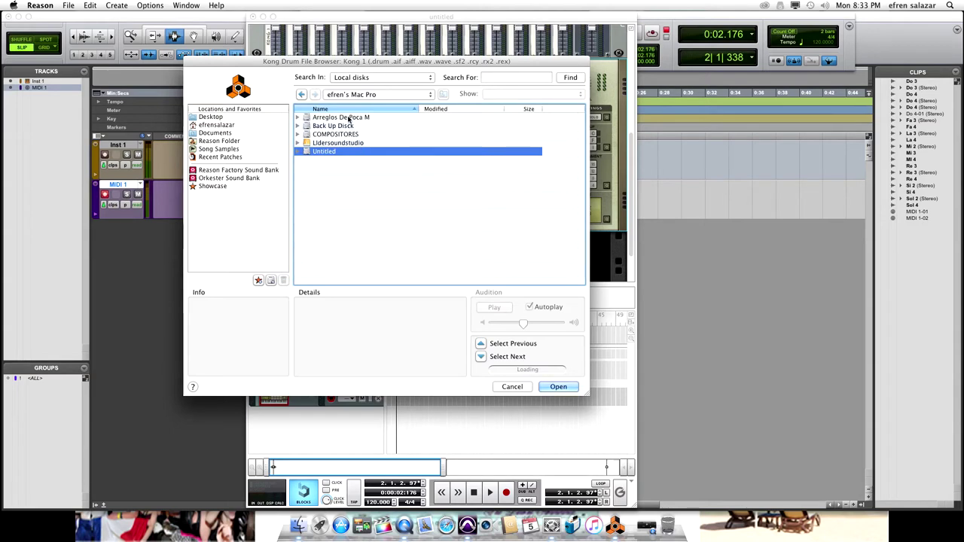
pyautogui.doubleClick(381, 118)
pyautogui.scroll(-10, 384, 216)
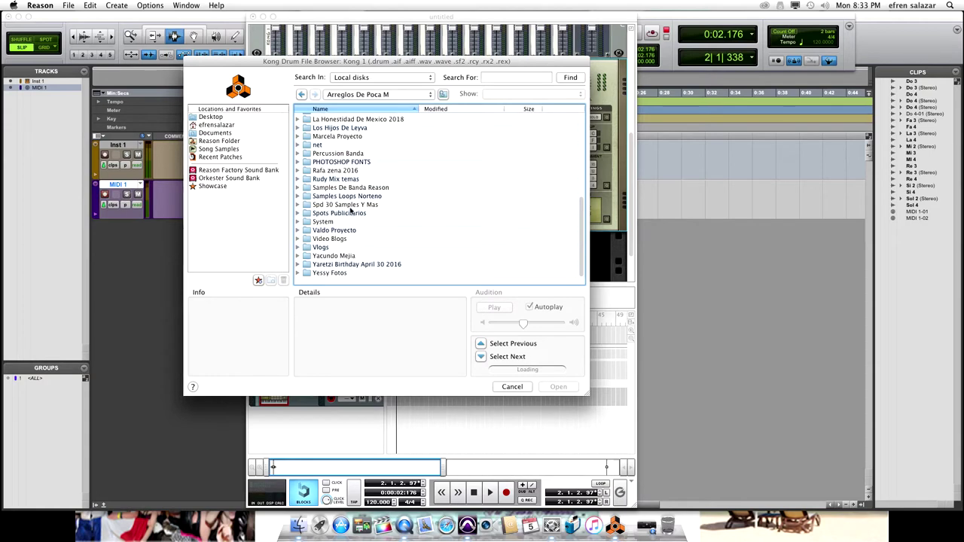
pyautogui.doubleClick(351, 204)
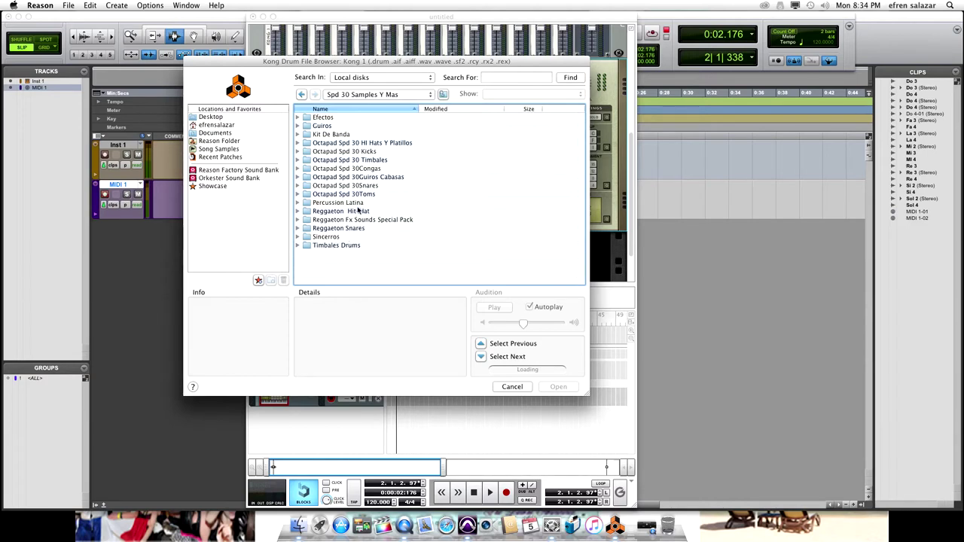
pyautogui.doubleClick(351, 194)
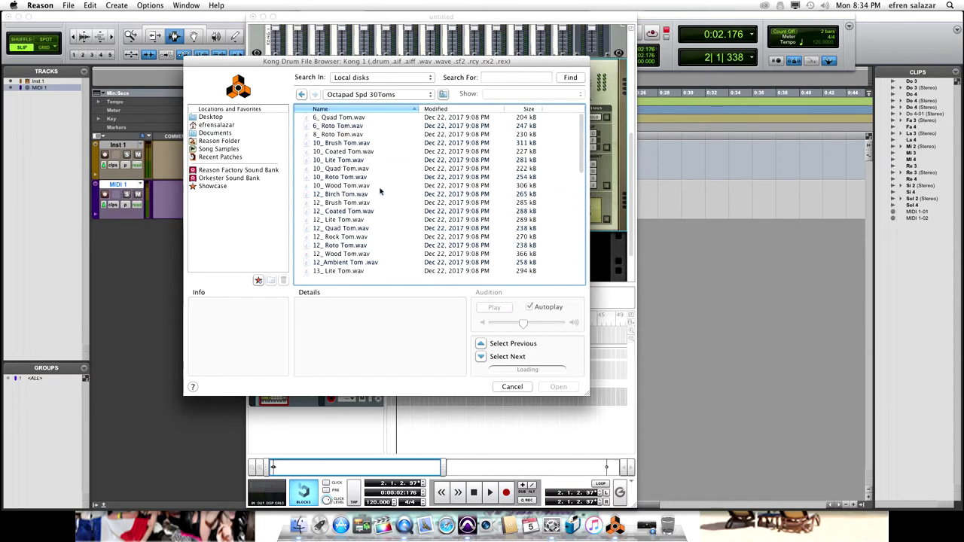
# Preview Temerarios Tom 1.wav and load it onto the Kong's SD1 pad
pyautogui.scroll(-5, 349, 152)
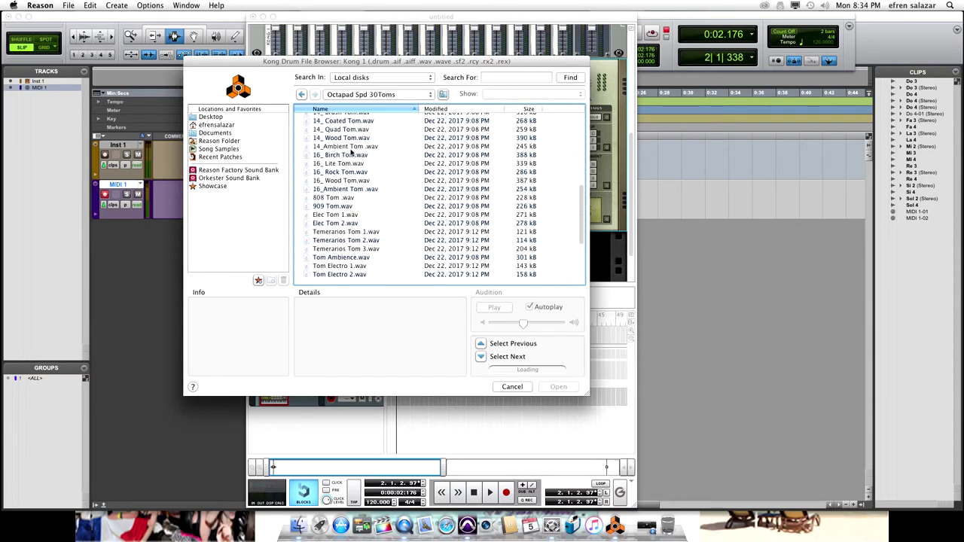
pyautogui.click(336, 234)
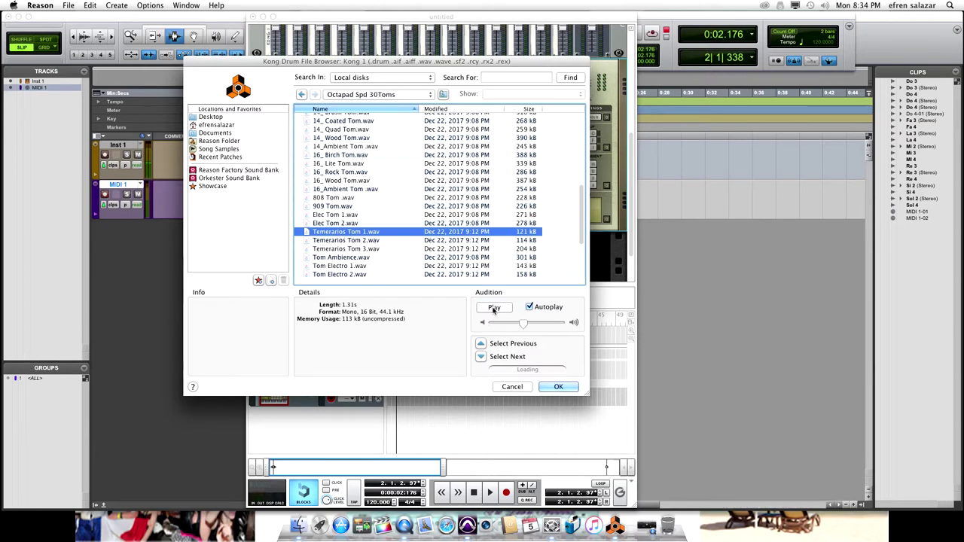
pyautogui.click(494, 308)
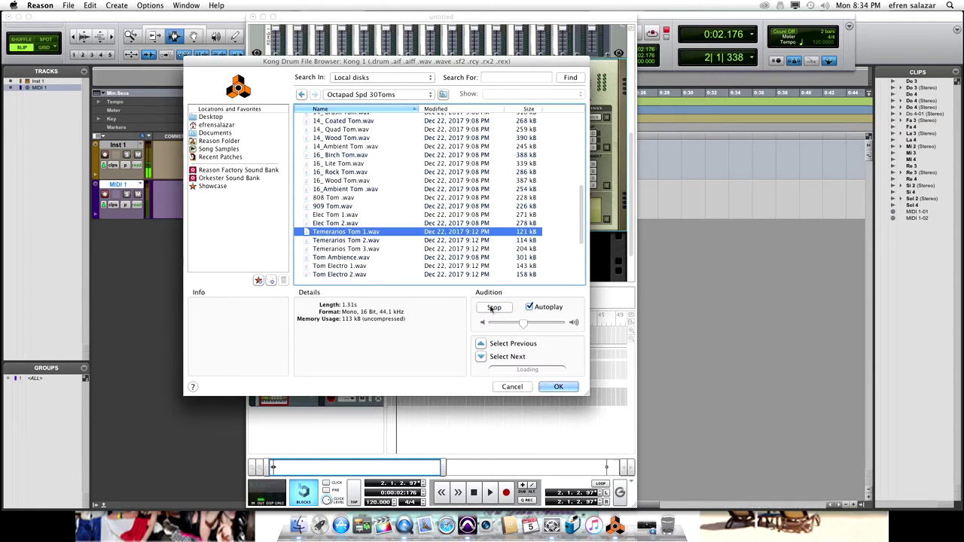
pyautogui.click(557, 386)
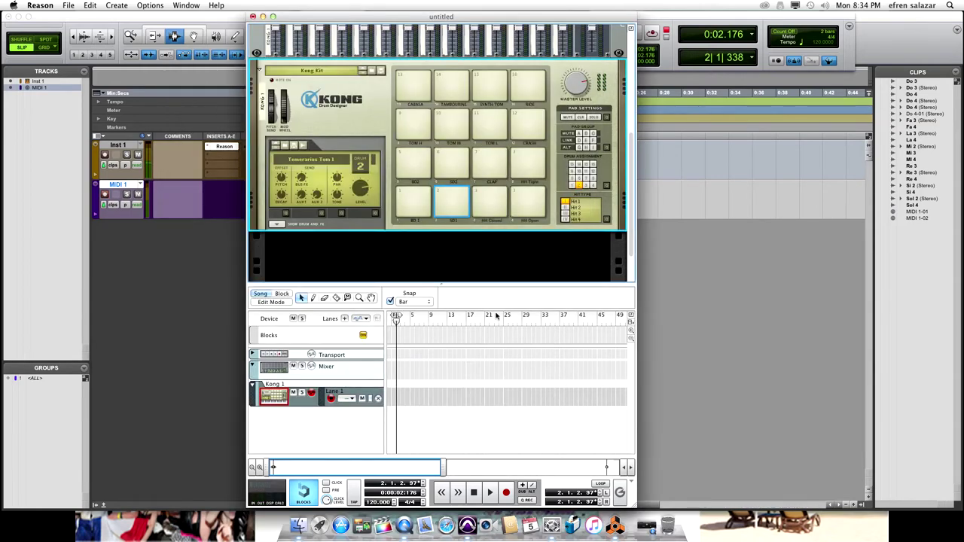
# Audition the tom sample on the SD1 pad against the kick on the BD 1 pad
pyautogui.click(448, 204)
pyautogui.click(449, 202)
pyautogui.click(429, 209)
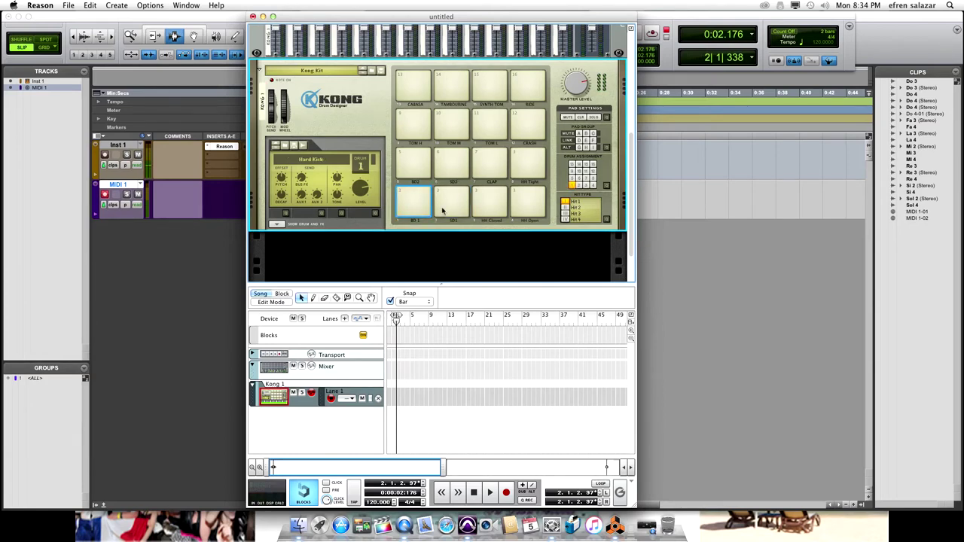
pyautogui.click(448, 205)
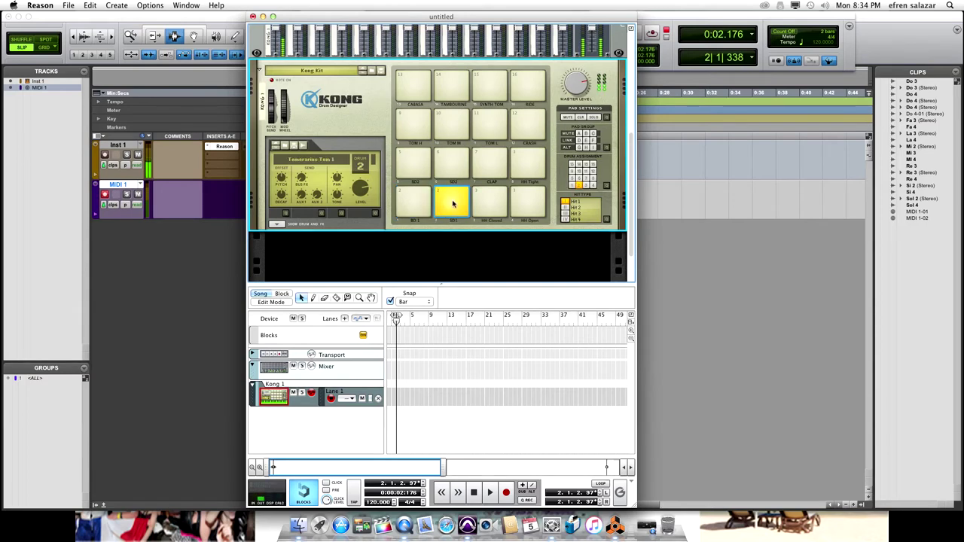
pyautogui.click(452, 209)
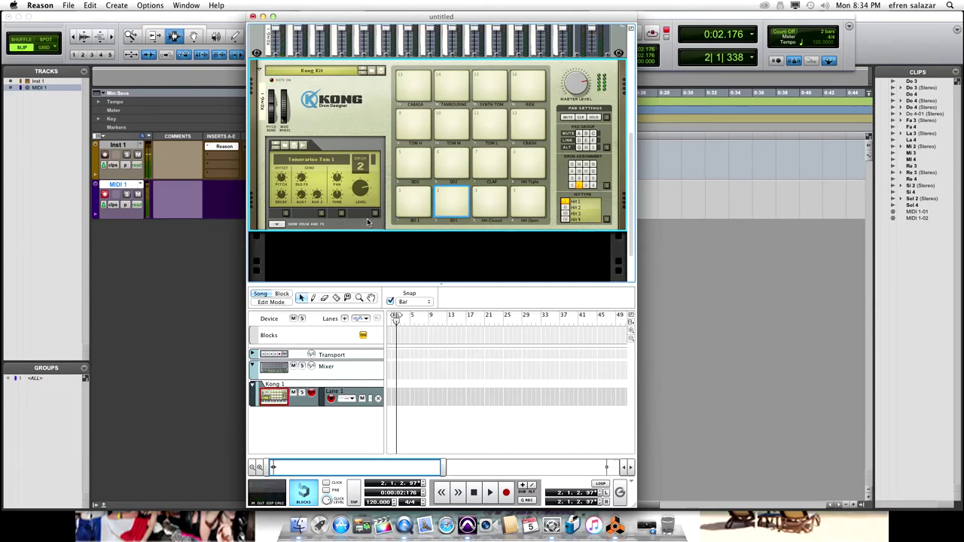
# Show the Kong's drum and FX section and set the Bus FX slot to Room Reverb
pyautogui.scroll(-2, 371, 215)
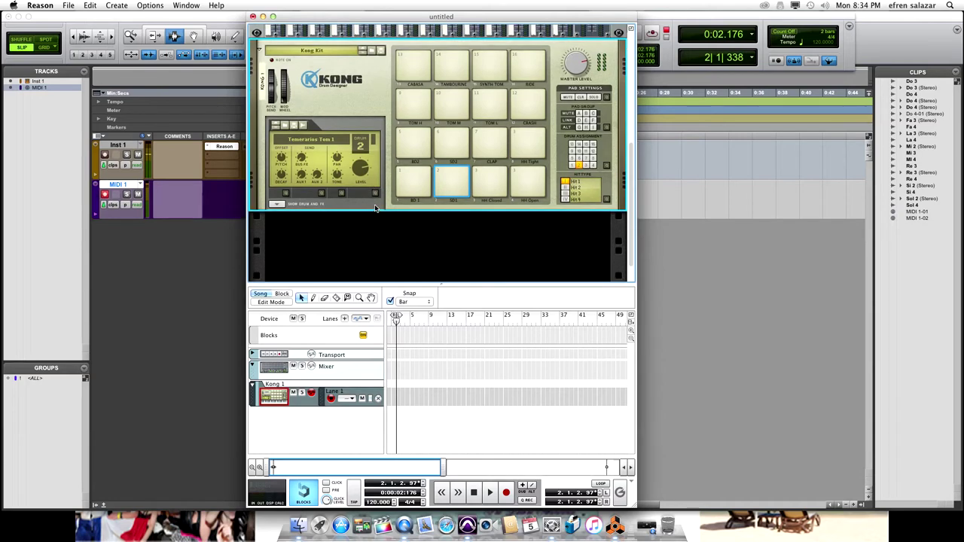
pyautogui.click(279, 205)
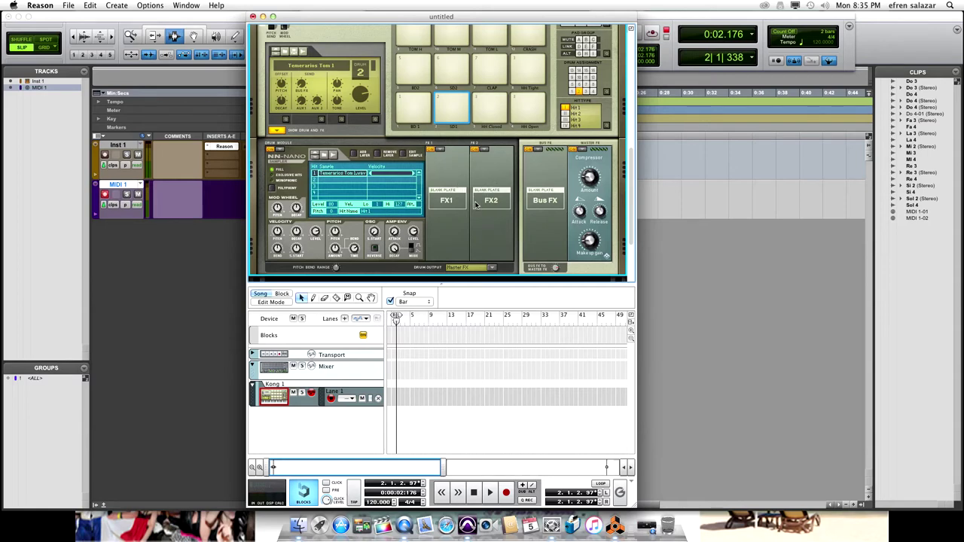
pyautogui.click(451, 110)
pyautogui.click(539, 152)
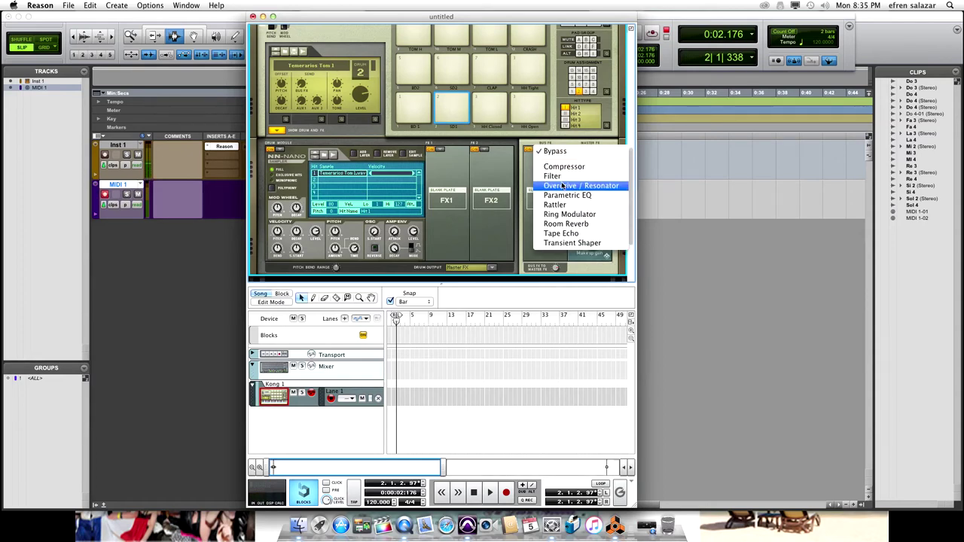
pyautogui.click(580, 224)
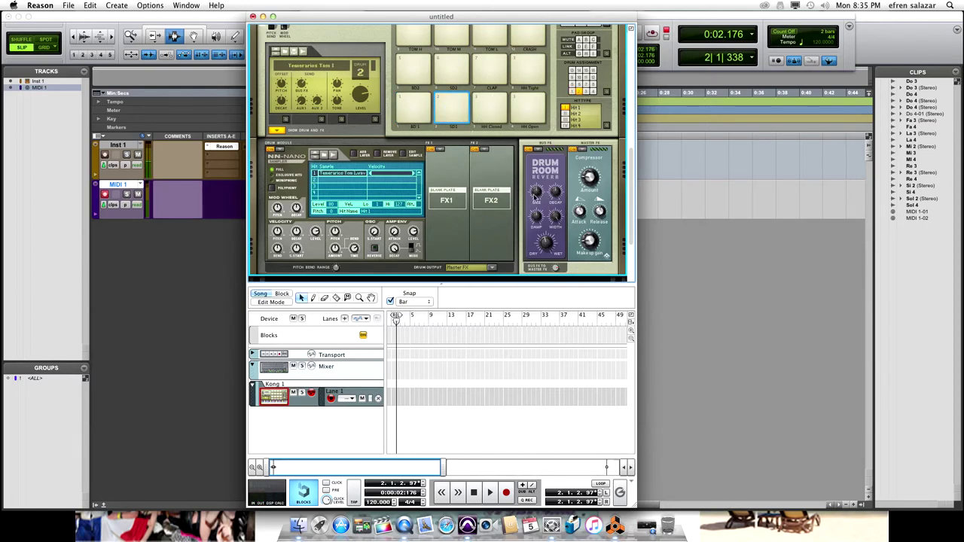
# Audition the SD1 pad's tom repeatedly with the Drum Room Reverb in the Bus FX slot
pyautogui.moveTo(548, 190)
pyautogui.click(453, 111)
pyautogui.click(448, 109)
pyautogui.click(447, 108)
pyautogui.click(452, 111)
pyautogui.click(452, 111)
pyautogui.moveTo(558, 239)
# Adjust the Tone of drum 2, the Temerarios Tom 1 sound
pyautogui.scroll(4, 548, 247)
pyautogui.moveTo(339, 102)
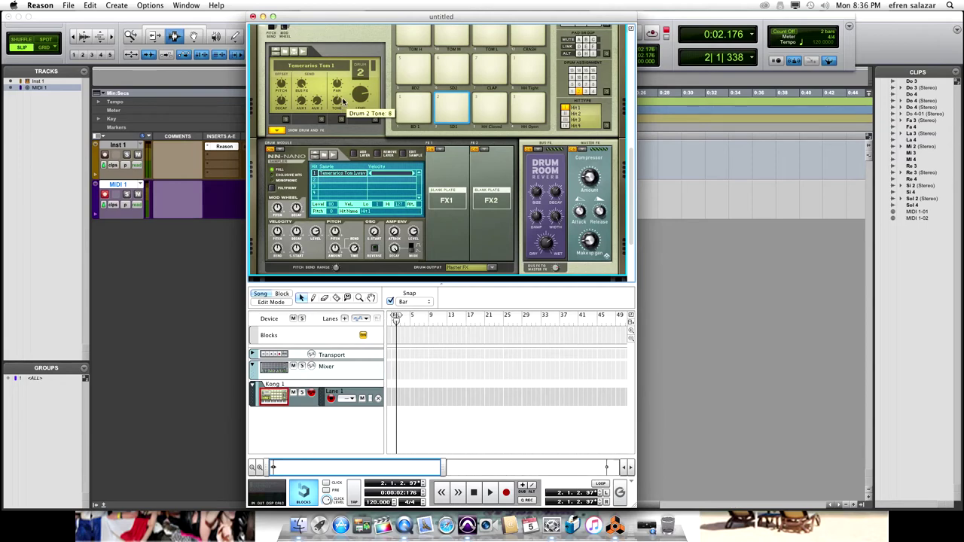
pyautogui.moveTo(342, 101); pyautogui.dragTo(343, 96)
pyautogui.moveTo(340, 109)
pyautogui.scroll(-3, 339, 109)
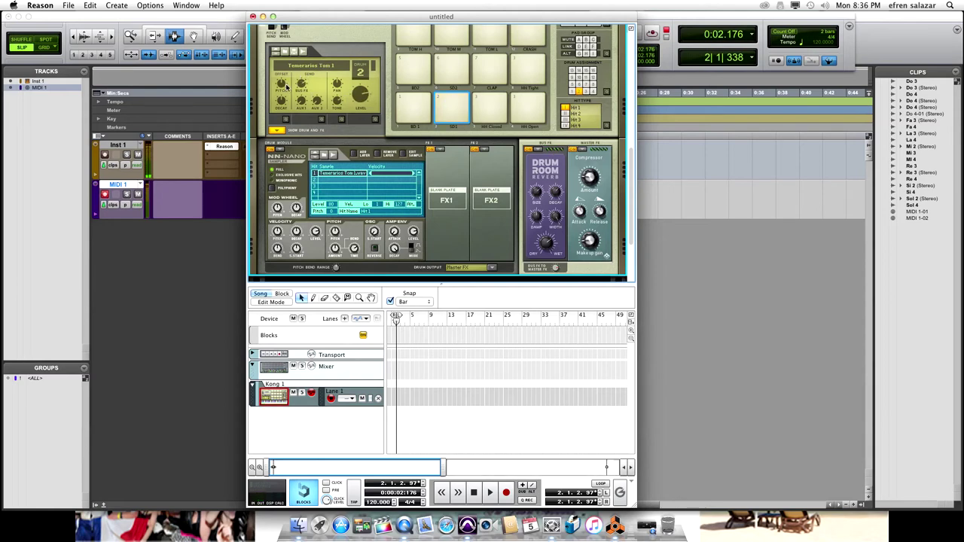
# Adjust drum 2's Pitch Offset by sweeping it down and back up
pyautogui.moveTo(284, 87)
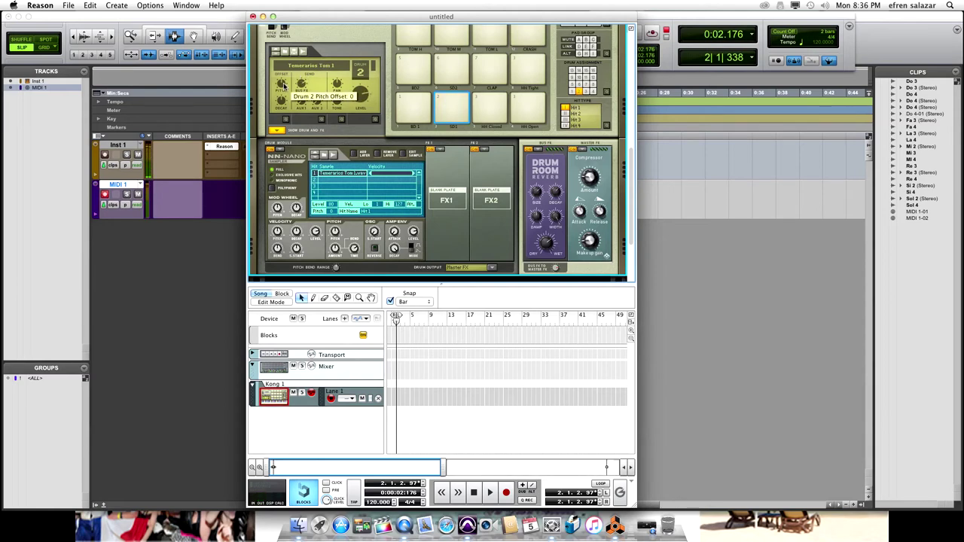
pyautogui.moveTo(284, 87); pyautogui.dragTo(281, 113)
pyautogui.moveTo(286, 77); pyautogui.dragTo(296, 69)
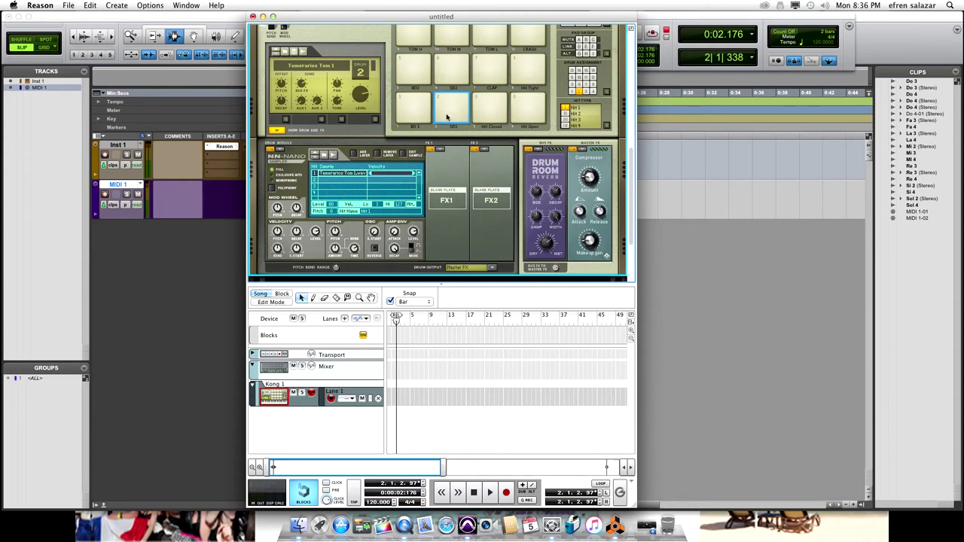
# Select the BD 1 pad's Hard Kick drum and insert a Parametric EQ in its FX1 slot
pyautogui.click(410, 110)
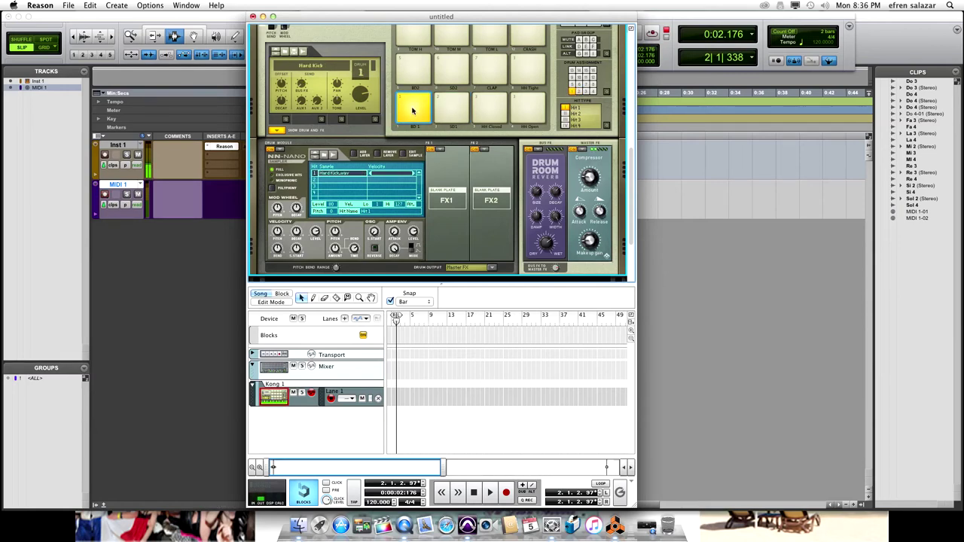
pyautogui.click(442, 151)
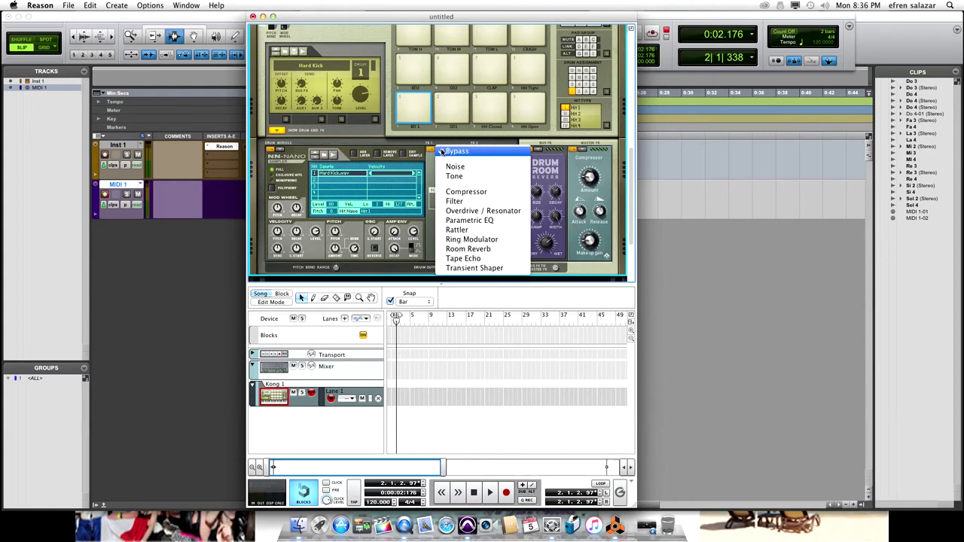
pyautogui.click(486, 217)
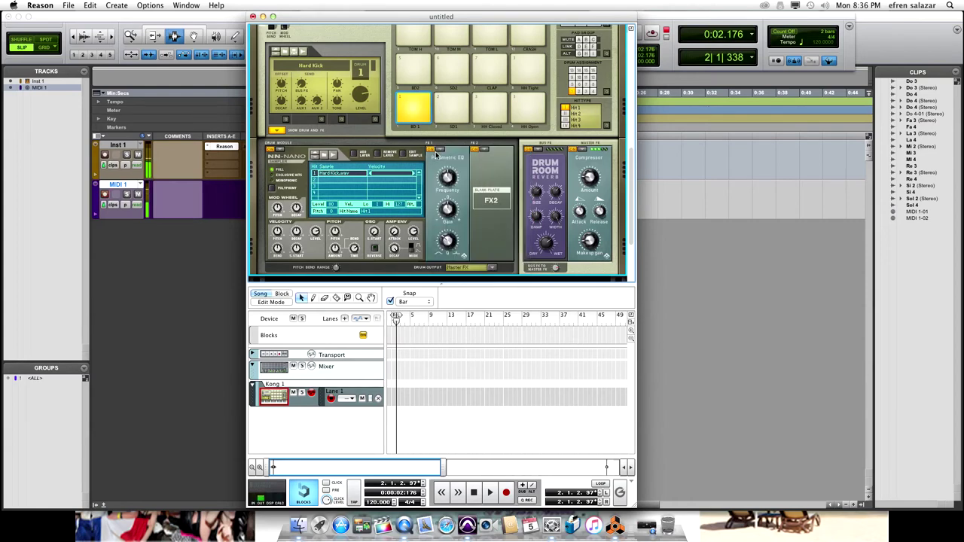
pyautogui.moveTo(455, 197)
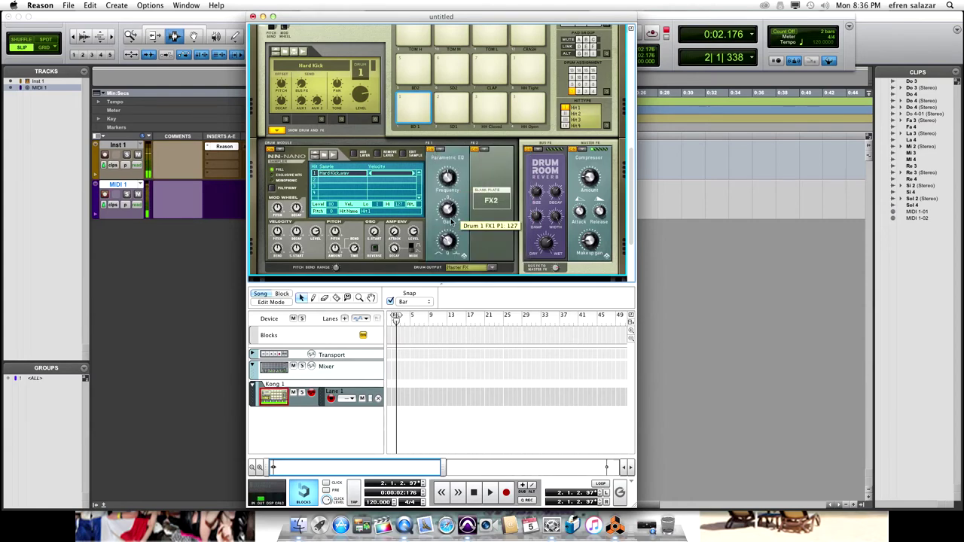
pyautogui.moveTo(447, 168)
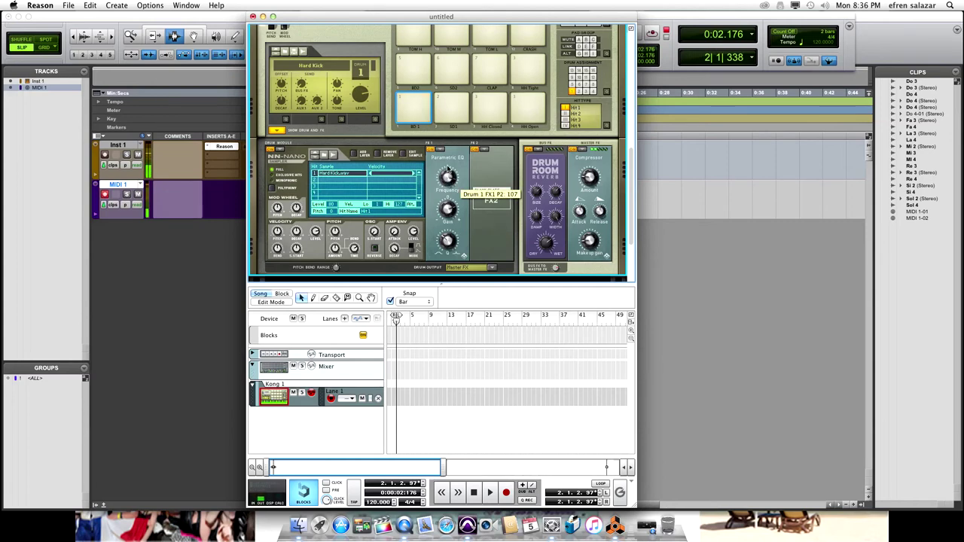
# Shape the Hard Kick by adjusting its Parametric EQ's Frequency and Q, its Tone, and its Pitch Offset to about -11
pyautogui.moveTo(447, 168); pyautogui.dragTo(448, 160)
pyautogui.moveTo(451, 240); pyautogui.dragTo(454, 232)
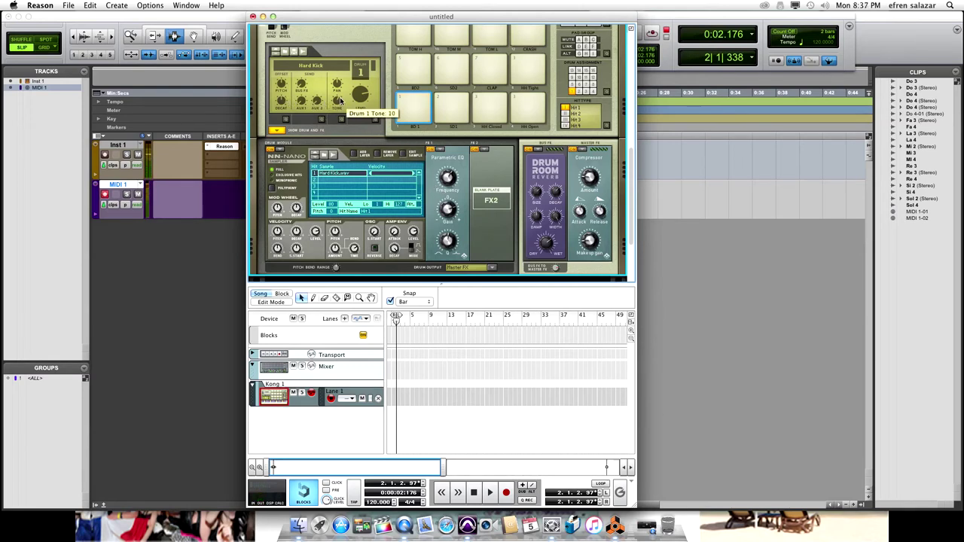
pyautogui.moveTo(340, 100)
pyautogui.mouseDown()
pyautogui.moveTo(339, 90)
pyautogui.moveTo(339, 106)
pyautogui.mouseUp()
pyautogui.moveTo(283, 89); pyautogui.dragTo(285, 85)
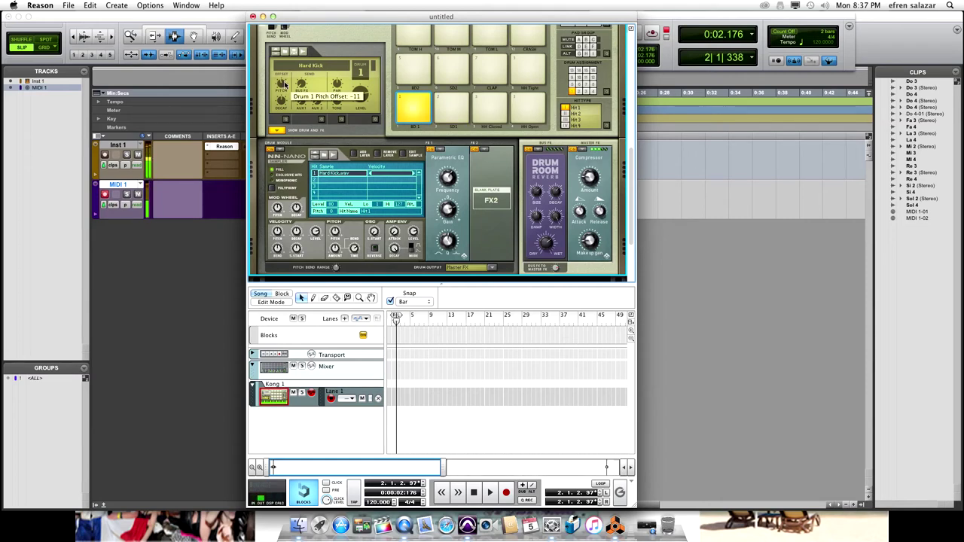
# Audition the tom on the SD1 pad against the Hard Kick on the BD 1 pad
pyautogui.click(447, 107)
pyautogui.moveTo(360, 101)
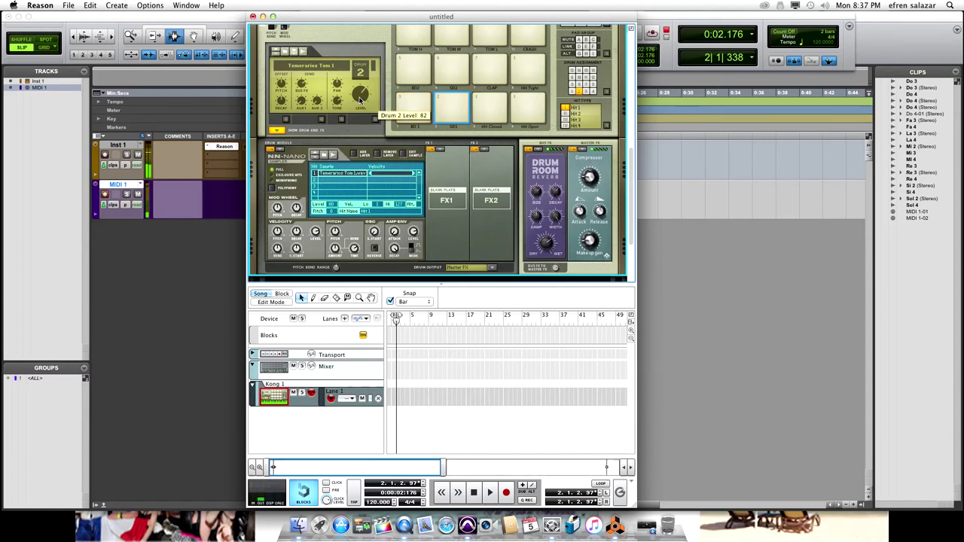
pyautogui.click(405, 108)
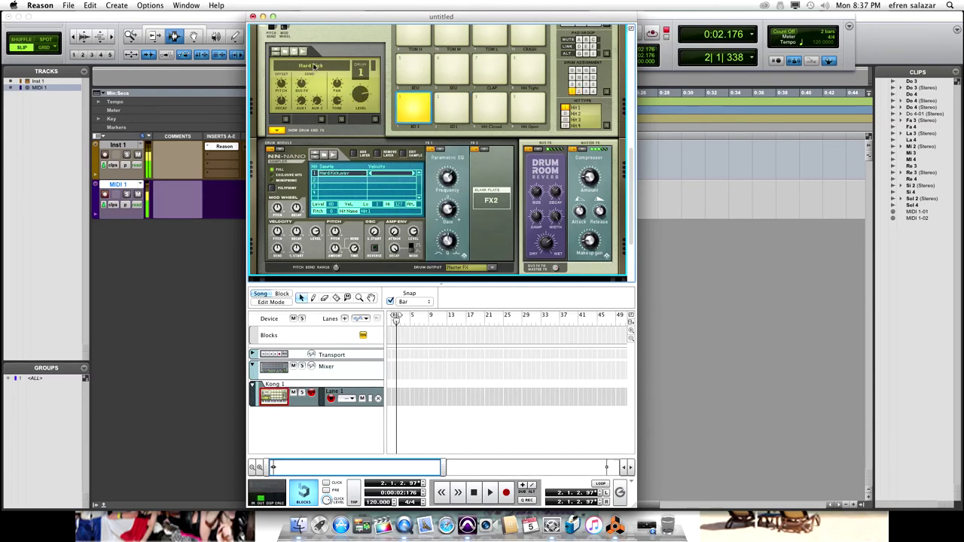
pyautogui.moveTo(310, 74)
pyautogui.click(447, 110)
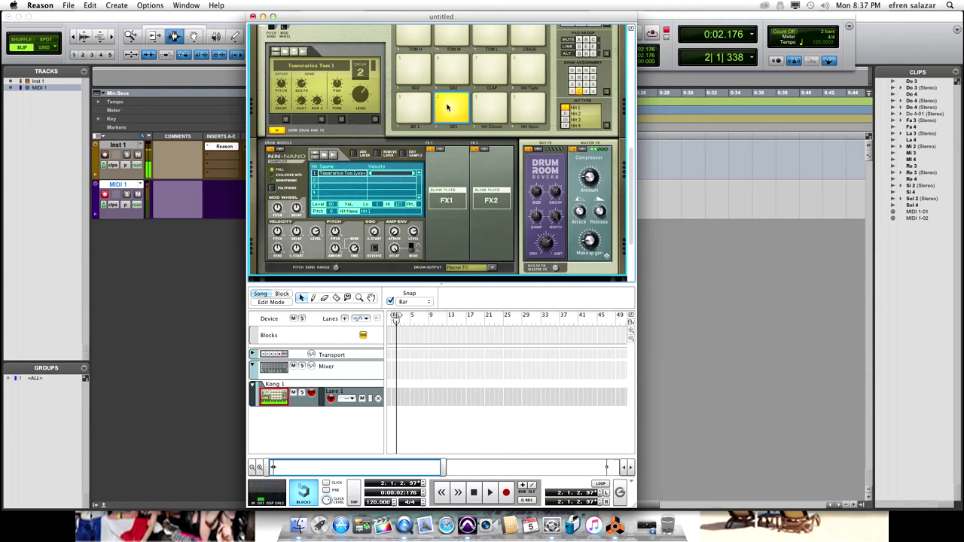
pyautogui.click(450, 111)
# Select the HH Closed pad and start browsing drum patches for it
pyautogui.click(494, 109)
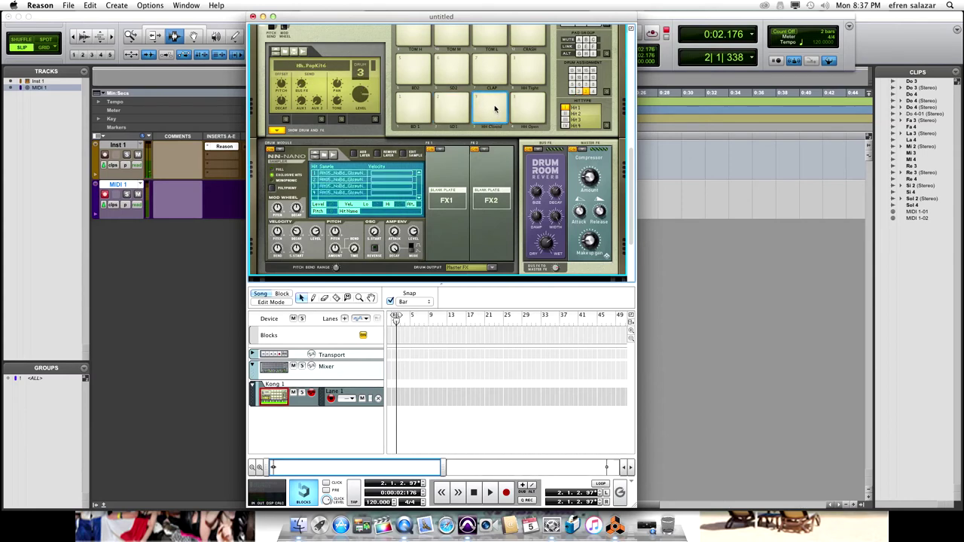
pyautogui.click(485, 110)
pyautogui.rightClick(486, 110)
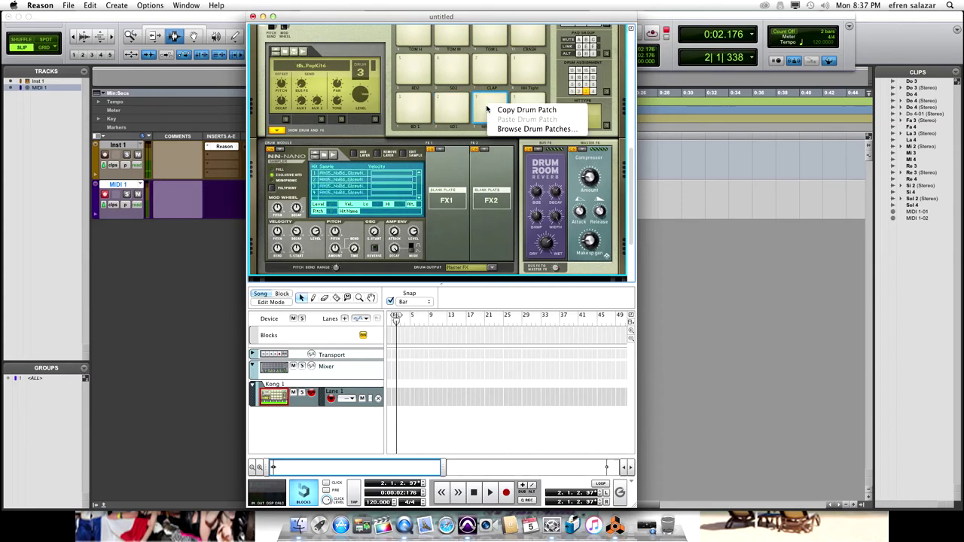
pyautogui.click(500, 127)
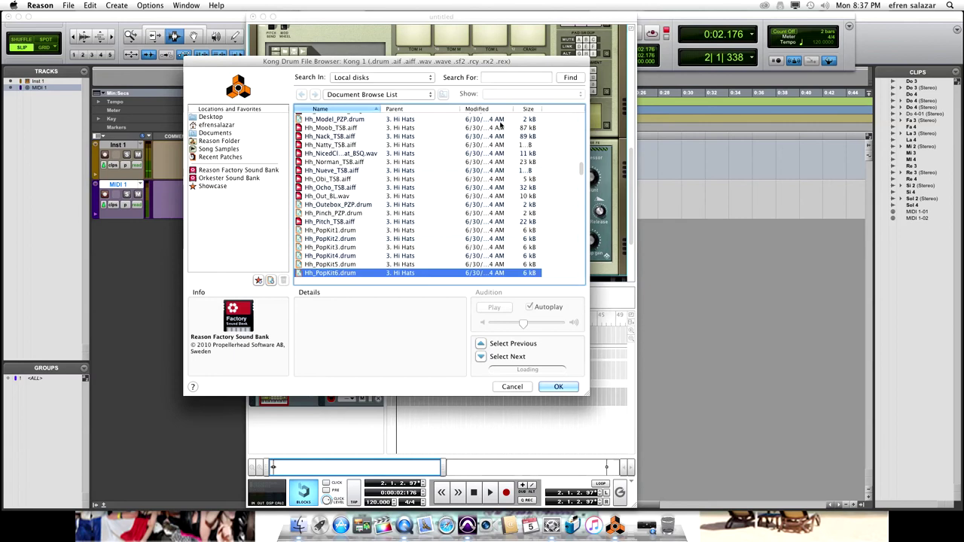
# Browse the Arreglos De Poca M disk to the Timbales Drums folder inside Spd 30 Samples Y Mas
pyautogui.click(360, 94)
pyautogui.click(328, 105)
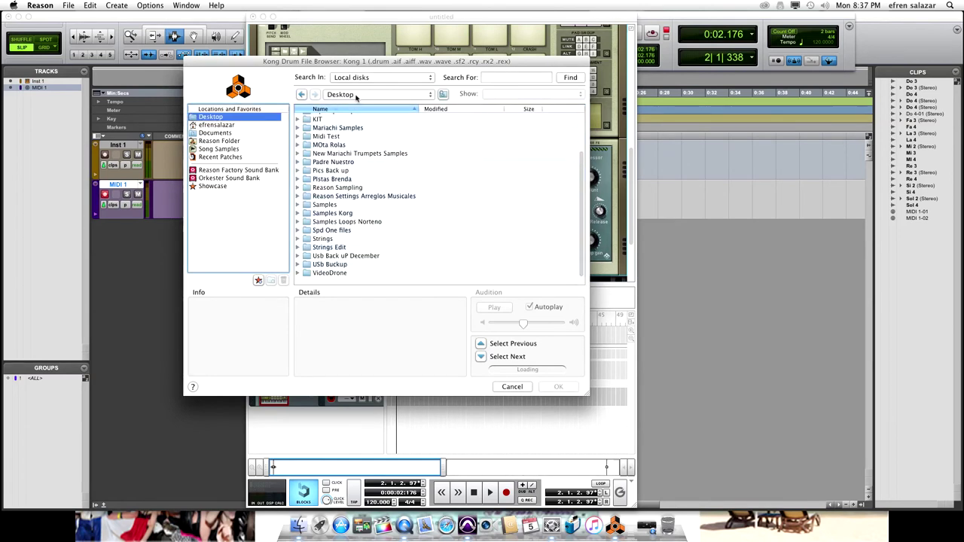
pyautogui.click(340, 94)
pyautogui.click(354, 128)
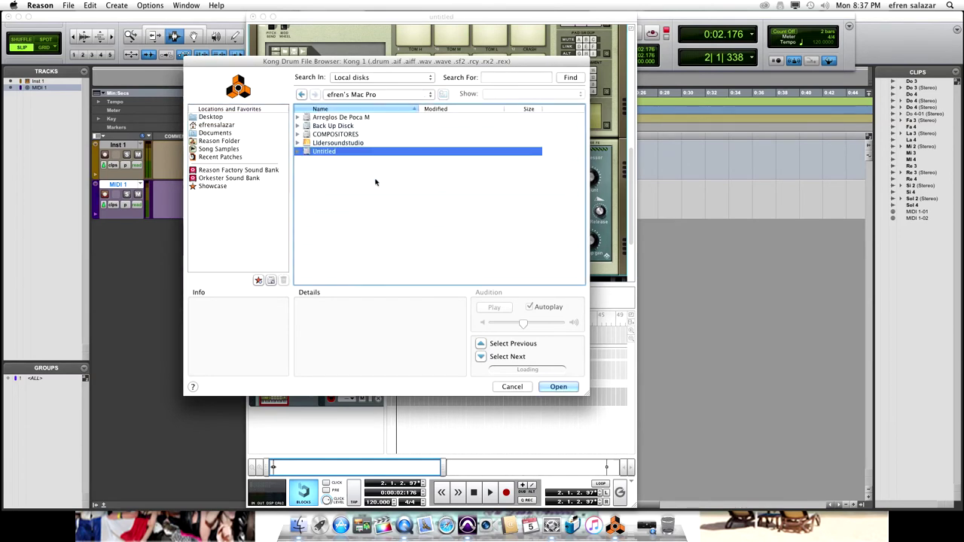
pyautogui.doubleClick(331, 117)
pyautogui.scroll(-5, 361, 166)
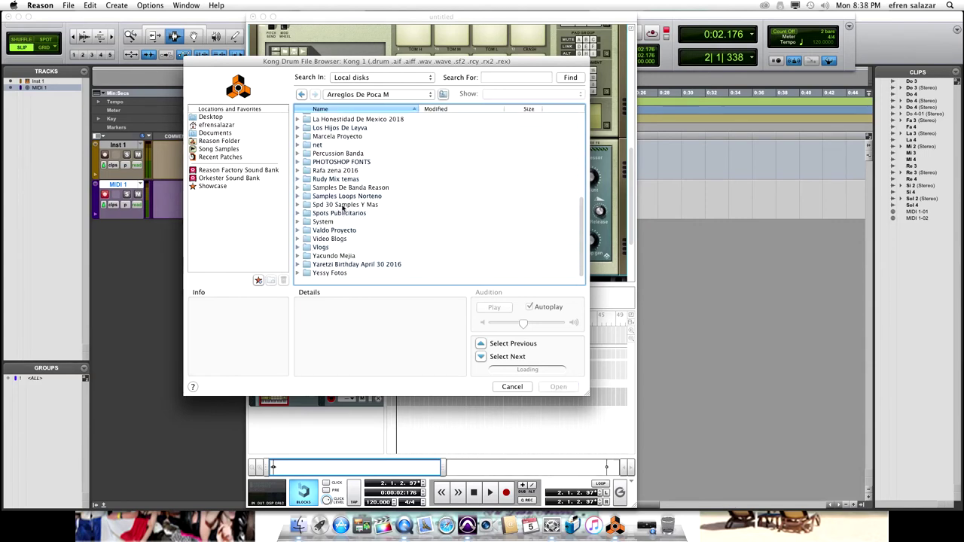
pyautogui.doubleClick(346, 205)
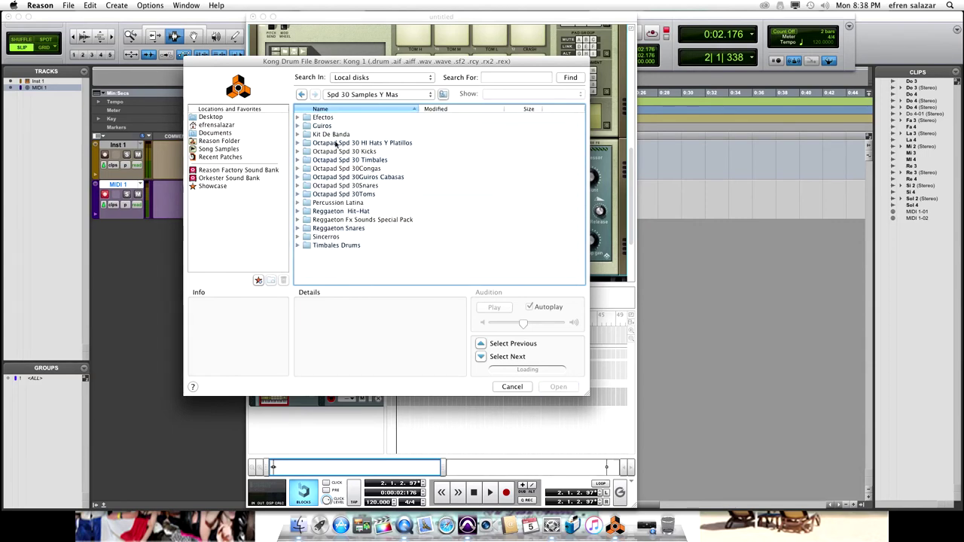
pyautogui.doubleClick(348, 246)
pyautogui.scroll(-5, 350, 230)
pyautogui.scroll(-4, 348, 218)
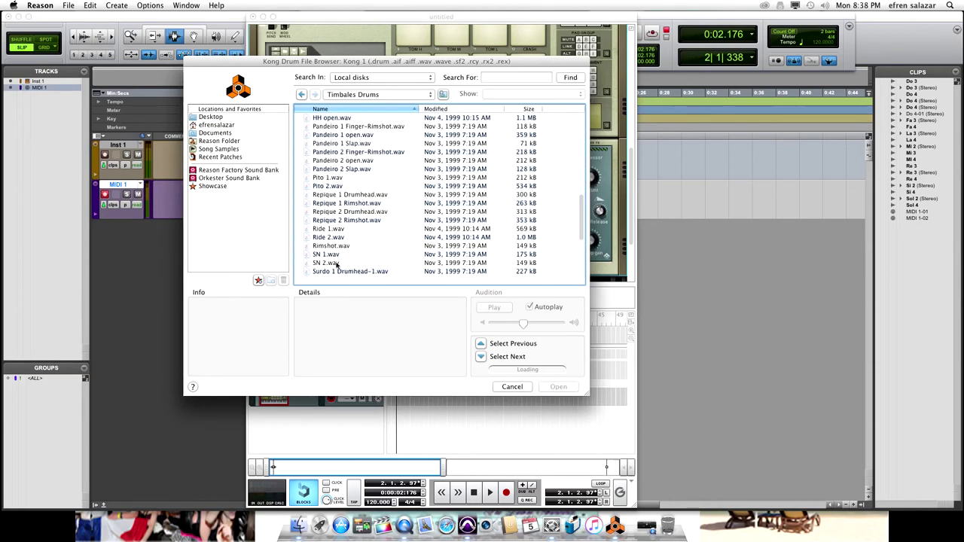
# Preview Rimshot.wav and the Repique 1 and Repique 2 drumhead and rimshot samples
pyautogui.click(335, 245)
pyautogui.click(330, 202)
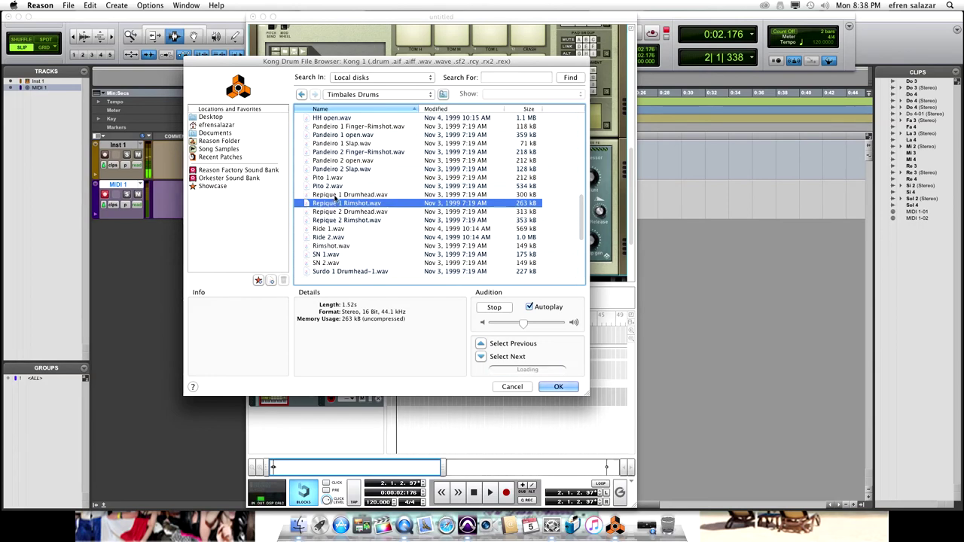
pyautogui.click(332, 194)
pyautogui.click(343, 219)
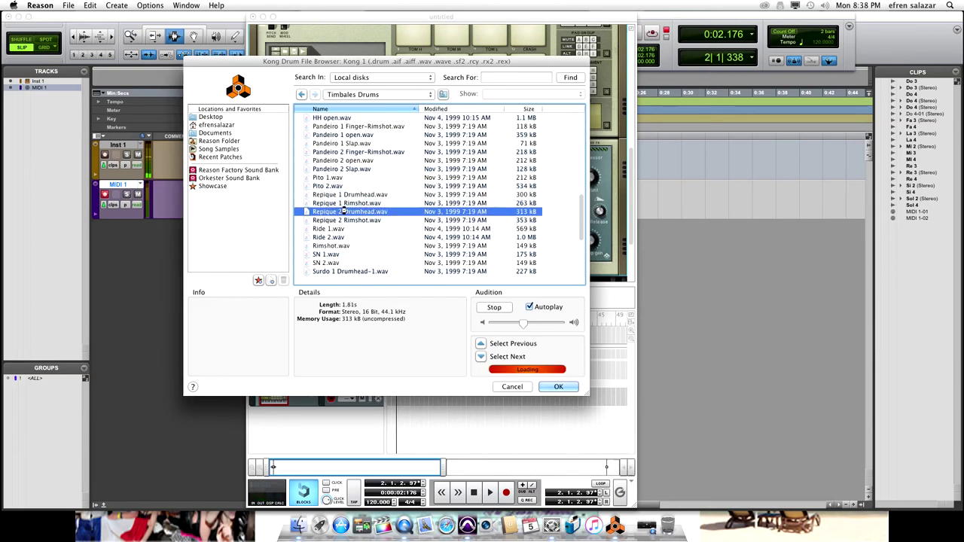
pyautogui.click(347, 212)
# Preview the Timbaleta samples, including the cowbells, Cáscara, both drumheads, Jam-Block and Drum-Rimshot
pyautogui.scroll(-5, 350, 212)
pyautogui.click(351, 218)
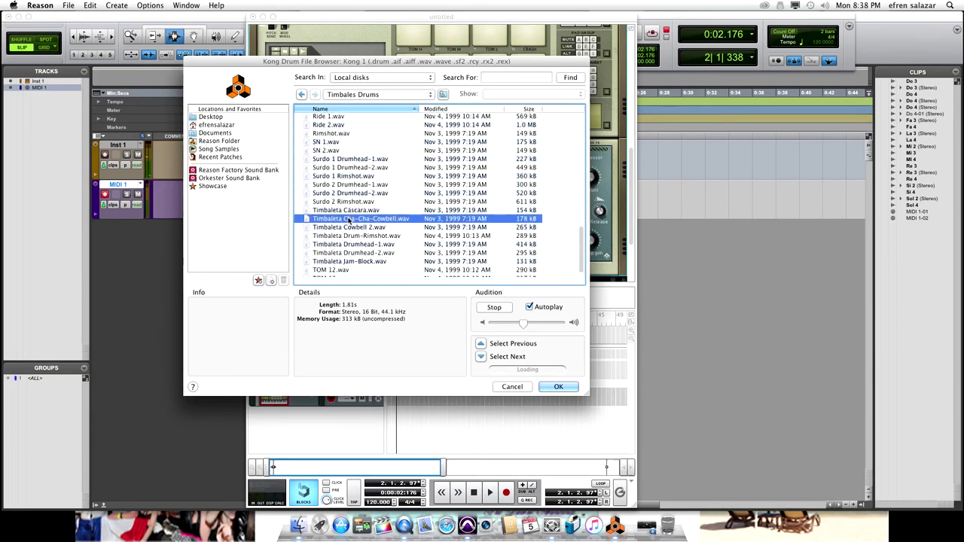
pyautogui.click(350, 227)
pyautogui.click(353, 210)
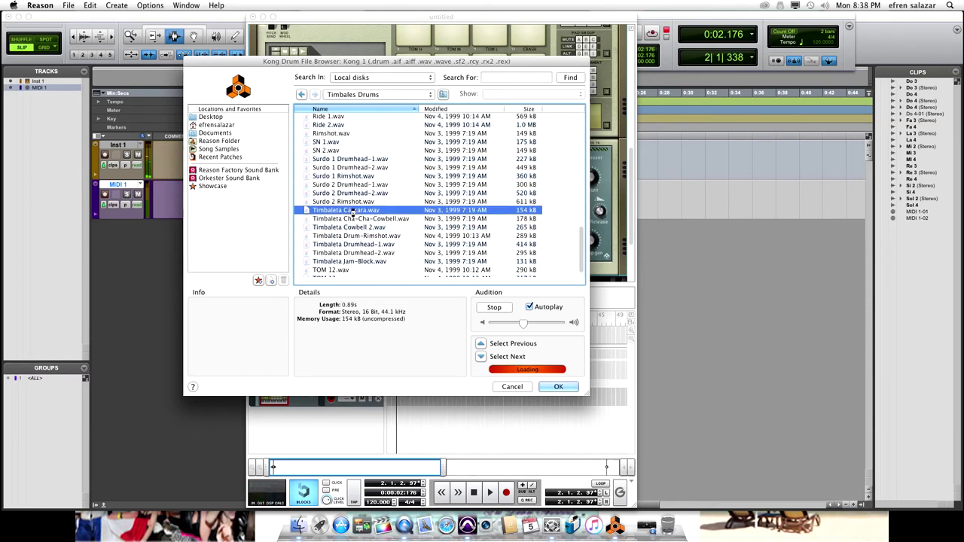
pyautogui.click(360, 245)
pyautogui.click(360, 254)
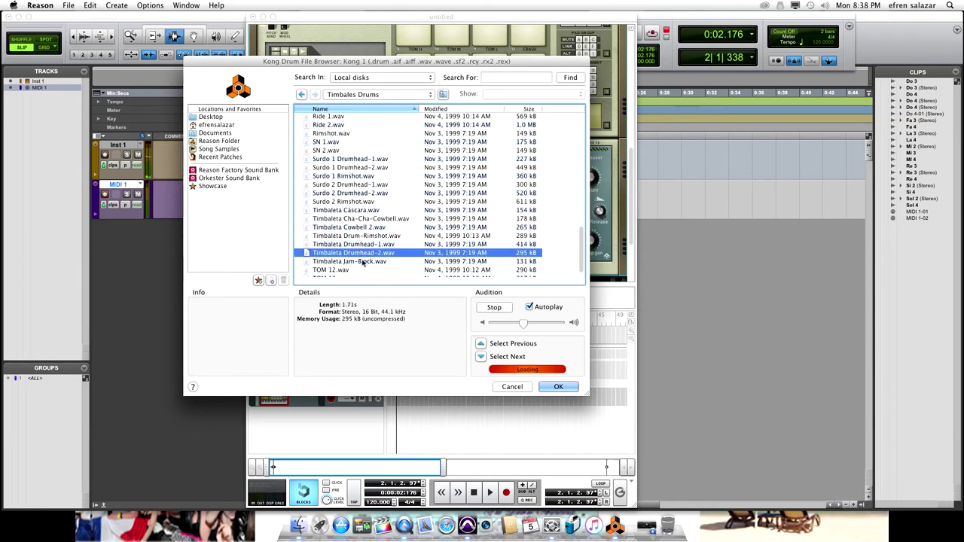
pyautogui.click(362, 262)
pyautogui.click(357, 237)
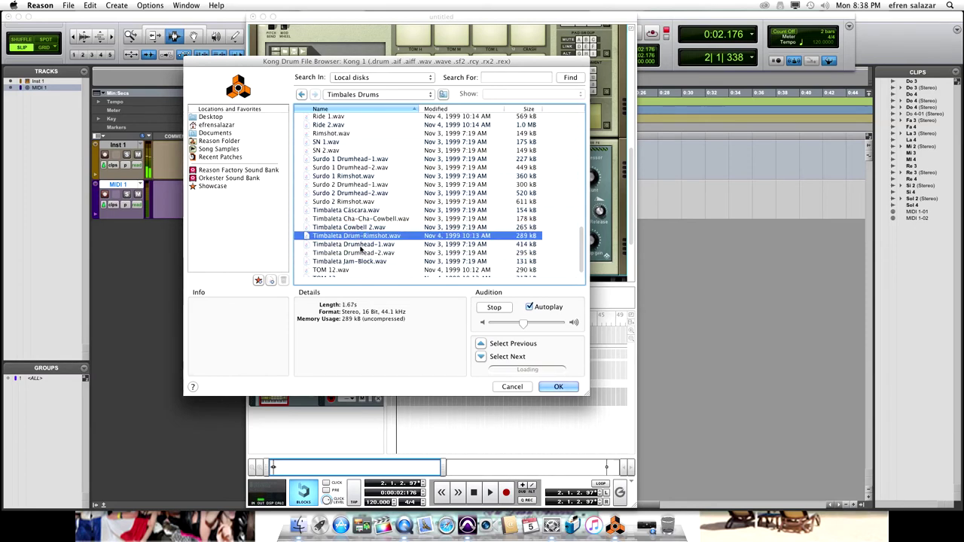
# Load Timbaleta Drumhead-1.wav onto the HH Closed pad and audition it
pyautogui.click(359, 244)
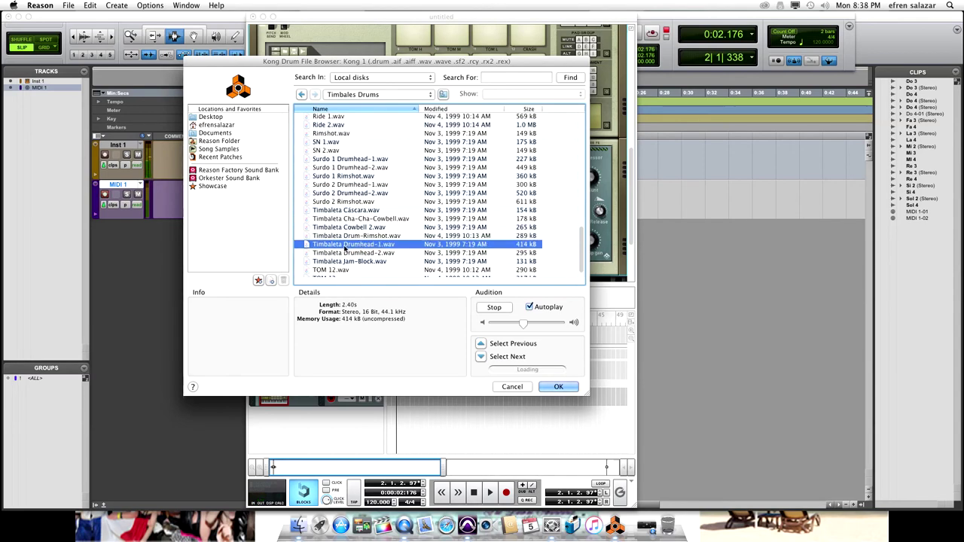
pyautogui.click(558, 386)
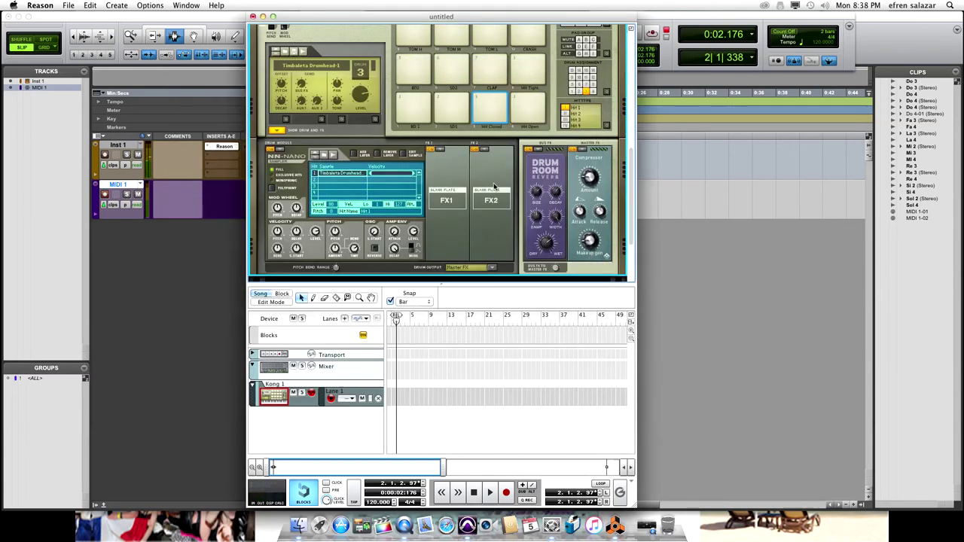
pyautogui.click(488, 107)
pyautogui.click(482, 126)
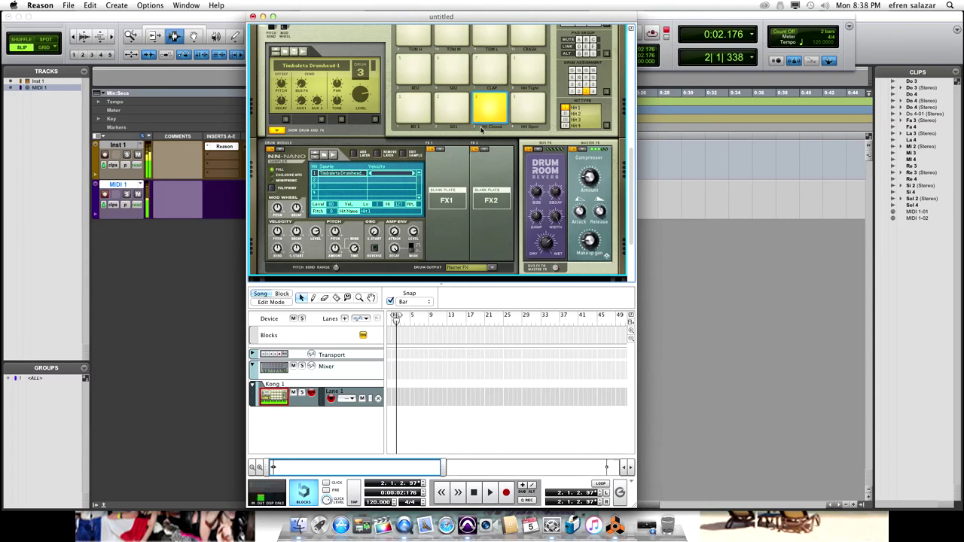
pyautogui.click(483, 131)
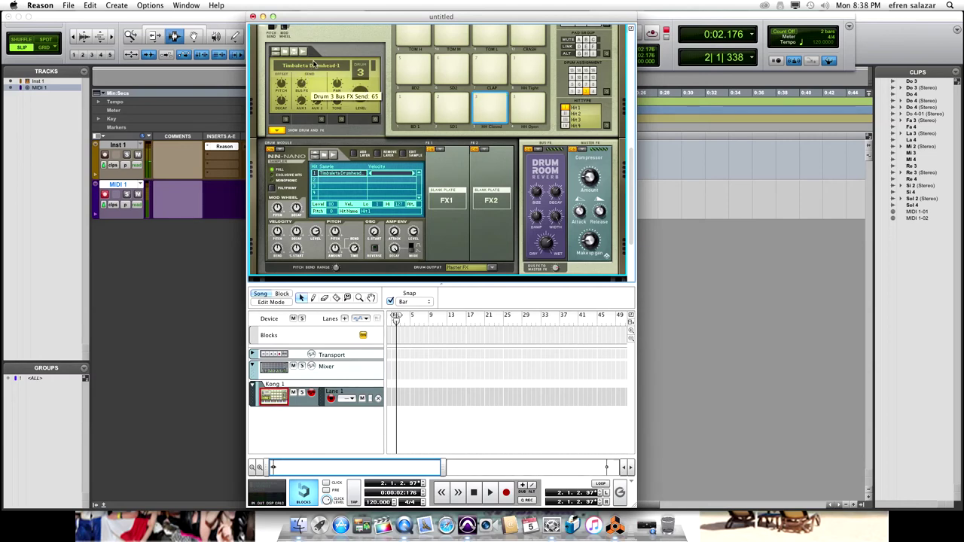
# Adjust the Bus FX Send and Tone of drum 3, the Timbaleta Drumhead-1 sound
pyautogui.moveTo(303, 83); pyautogui.dragTo(317, 93)
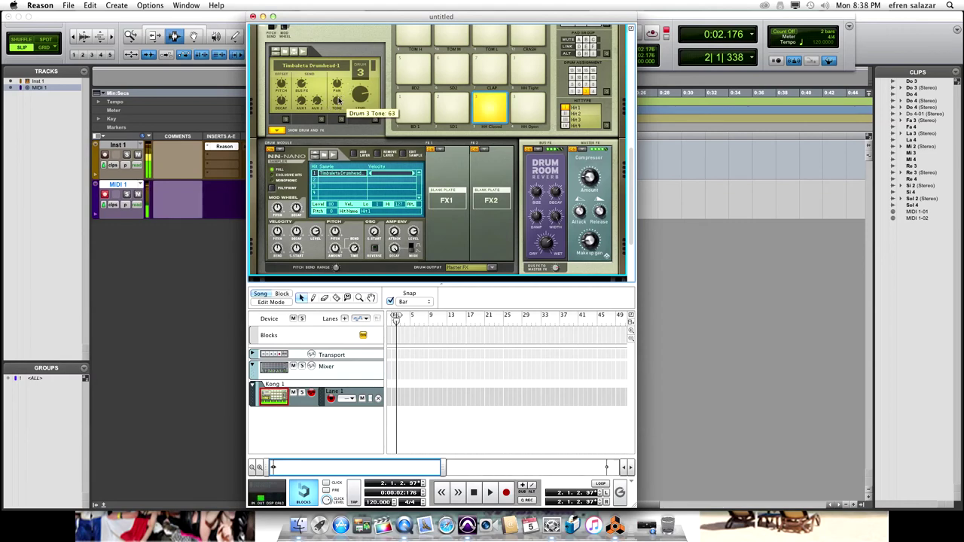
pyautogui.moveTo(339, 97); pyautogui.dragTo(338, 108)
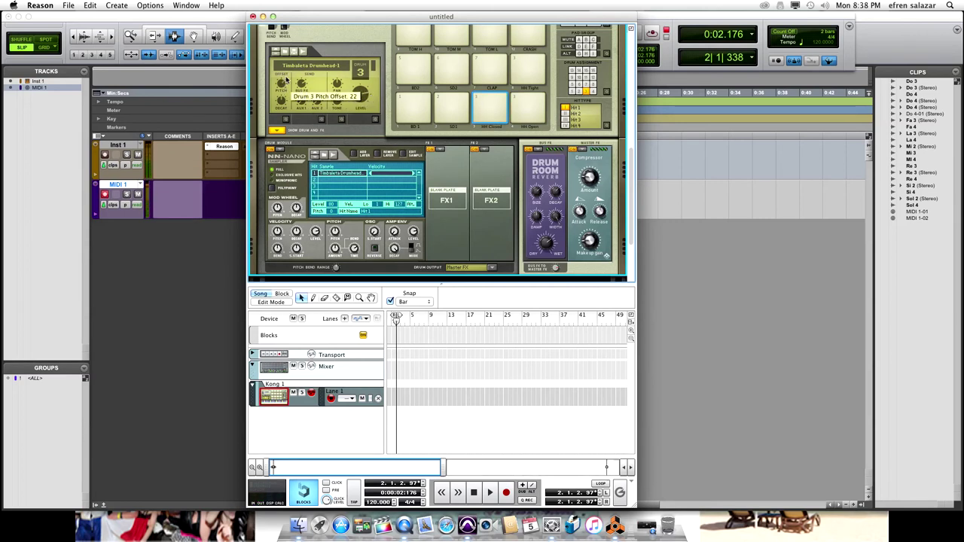
# Adjust drum 3's Pitch Offset and Decay Offset, and audition the HH Closed pad
pyautogui.scroll(-10, 283, 84)
pyautogui.scroll(-15, 283, 85)
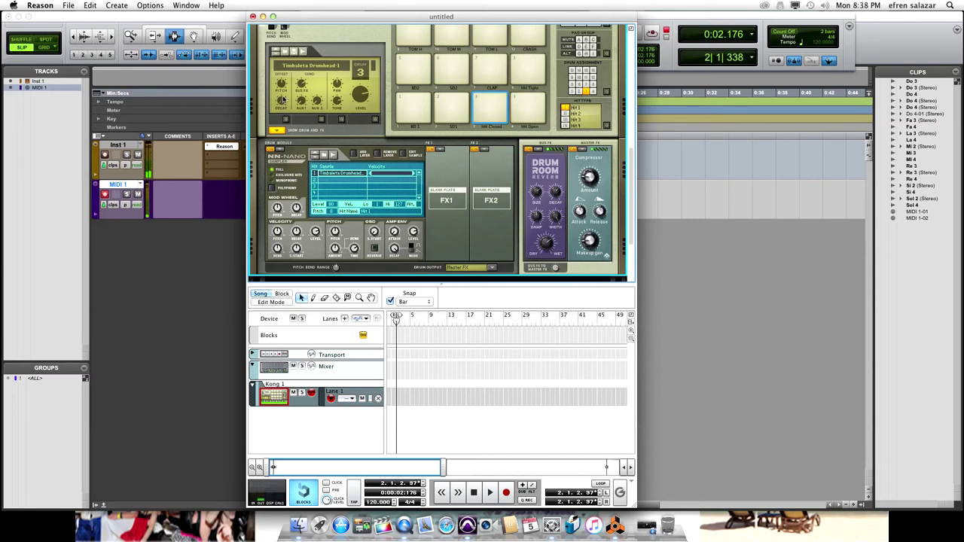
pyautogui.moveTo(282, 103); pyautogui.dragTo(282, 118)
pyautogui.click(483, 112)
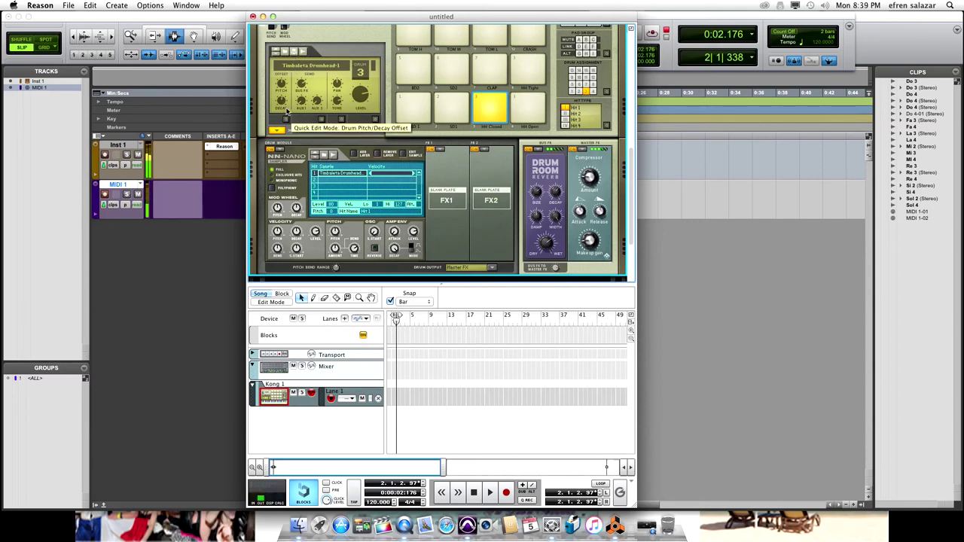
pyautogui.click(461, 119)
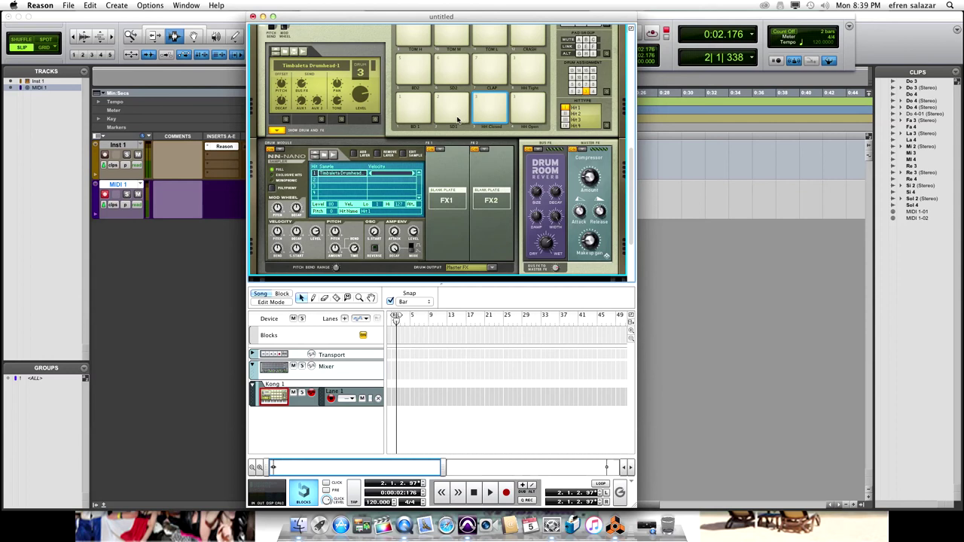
pyautogui.click(454, 117)
pyautogui.click(450, 116)
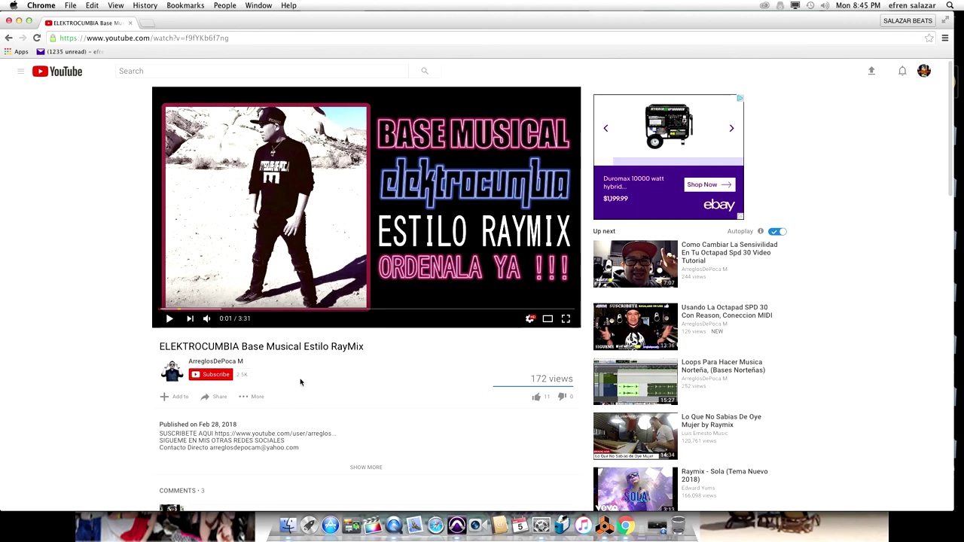
# On the YouTube page in Chrome, subscribe to the ArreglosDePoca M channel and save its notification settings
pyautogui.click(218, 378)
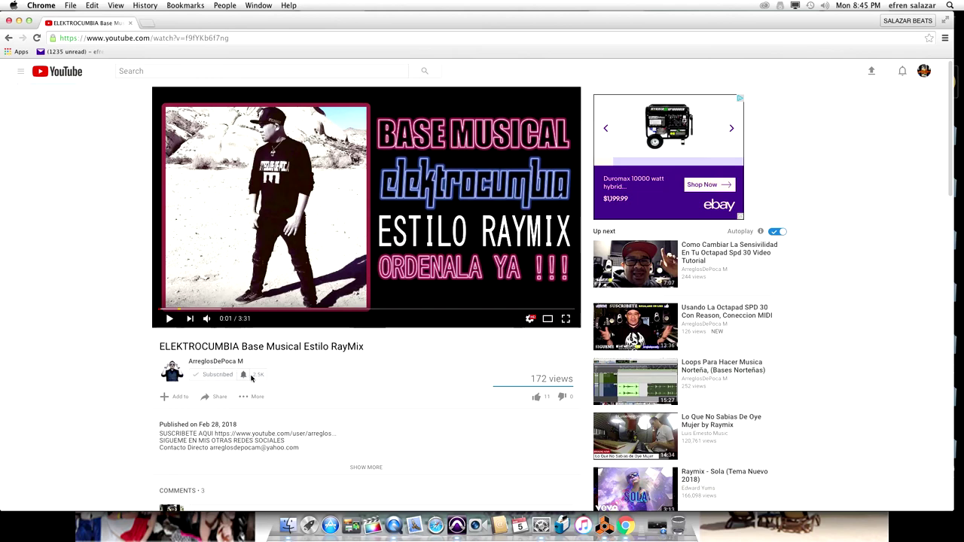
pyautogui.click(243, 376)
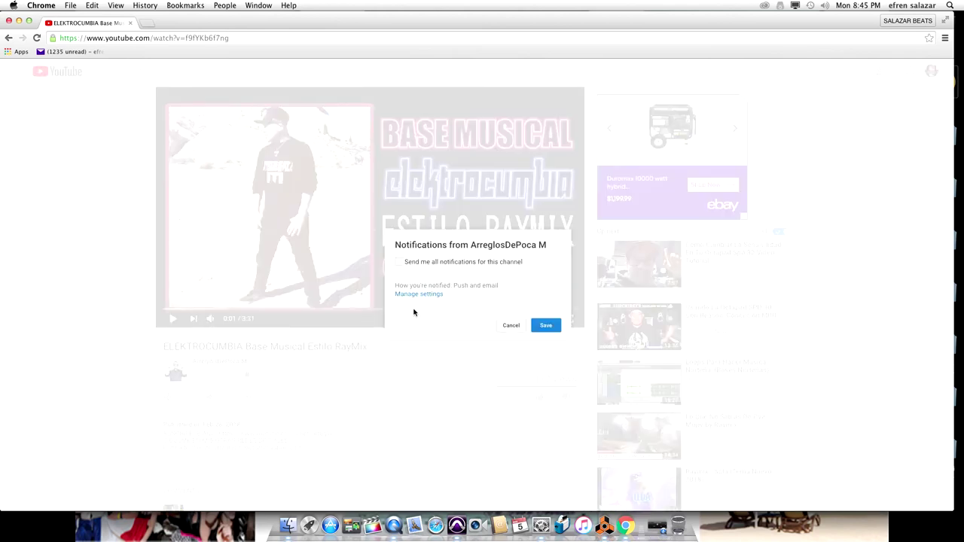
pyautogui.click(546, 324)
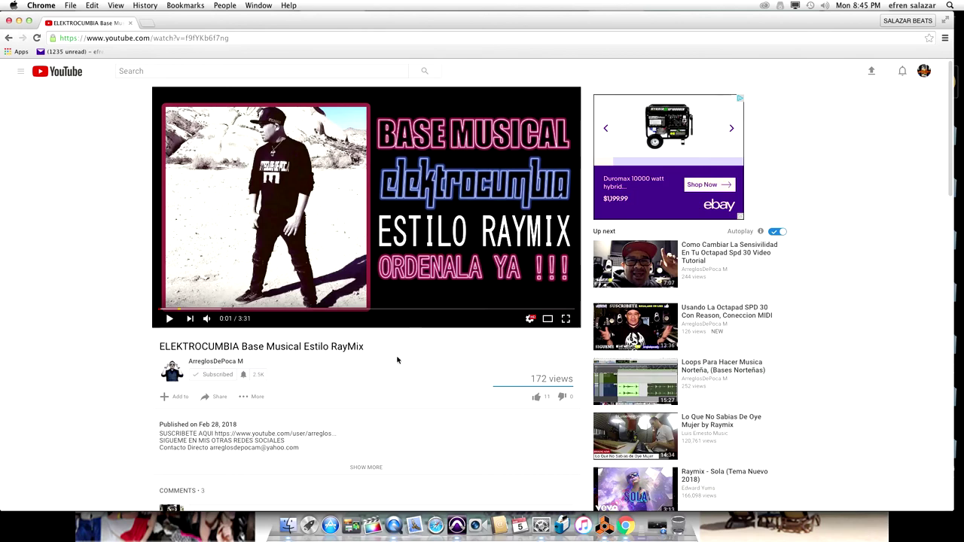